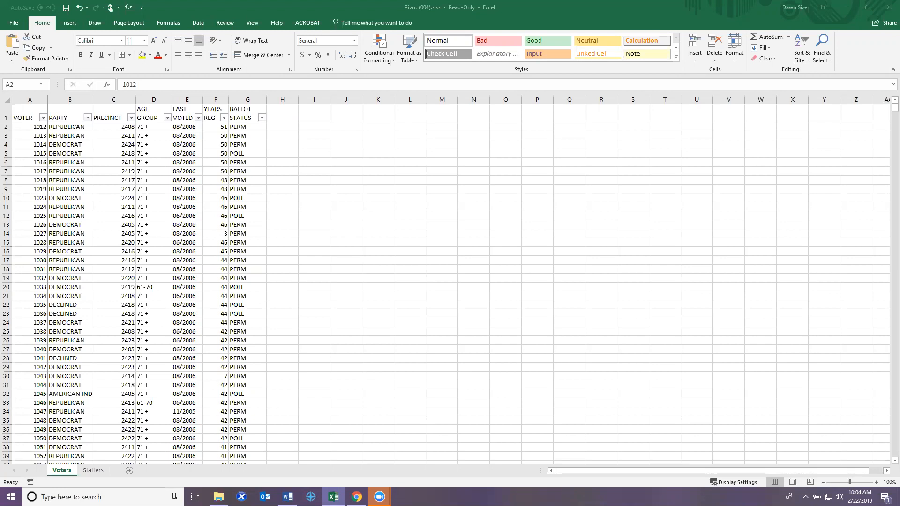
Insert the recommended PivotTable "Count of VOTER by PARTY" from the Voters data.
{"action": "left_click", "coordinate": [93, 160]}
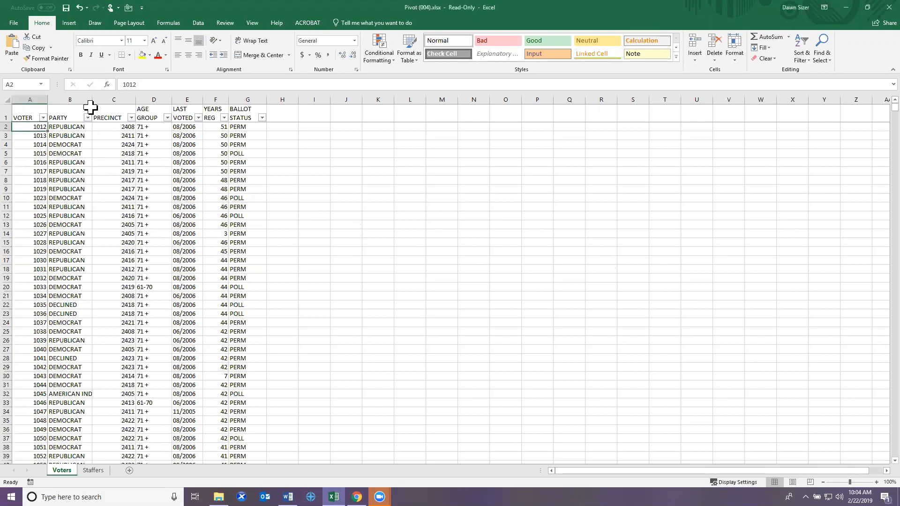
{"action": "left_click", "coordinate": [70, 25]}
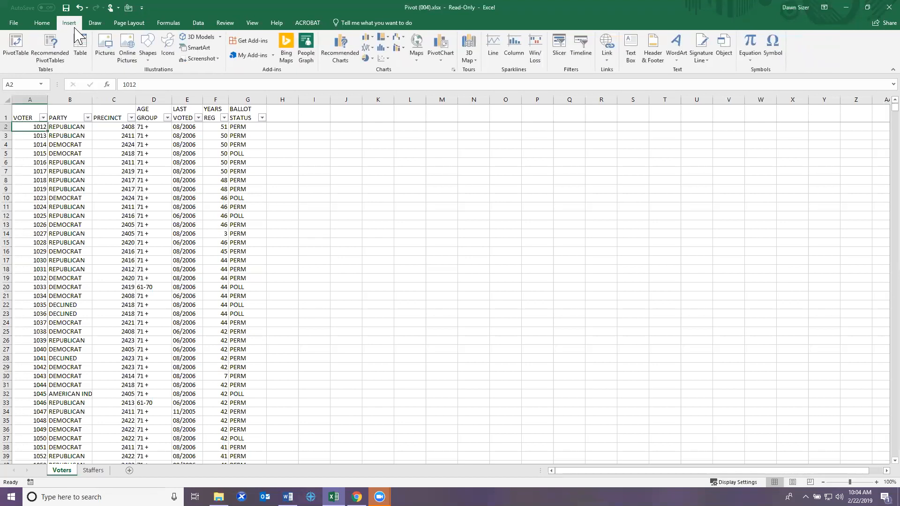
{"action": "left_click", "coordinate": [60, 65]}
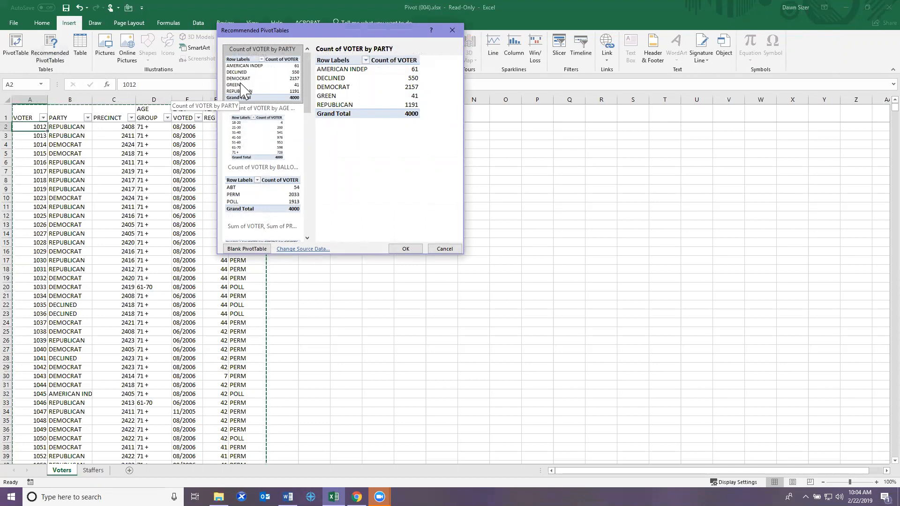
{"action": "left_click", "coordinate": [406, 248]}
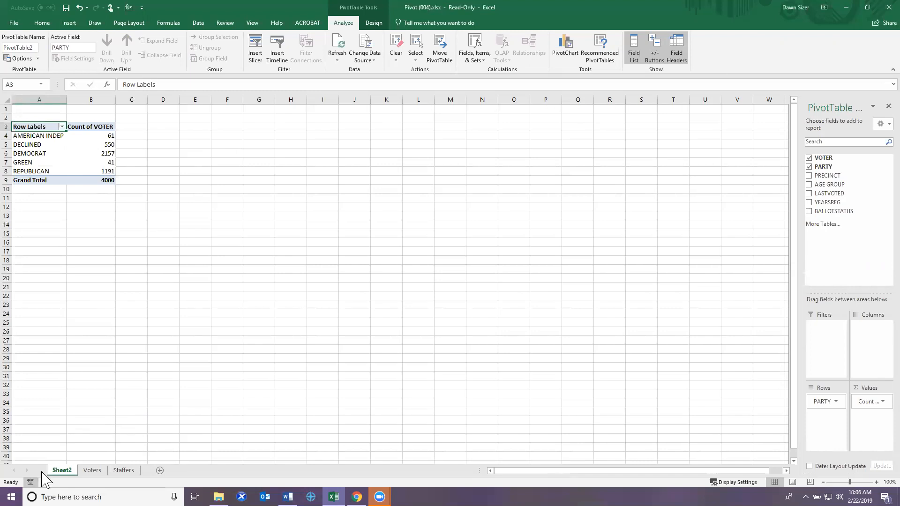
Rename the new pivot table sheet as Party Numbers.
{"action": "right_click", "coordinate": [66, 476]}
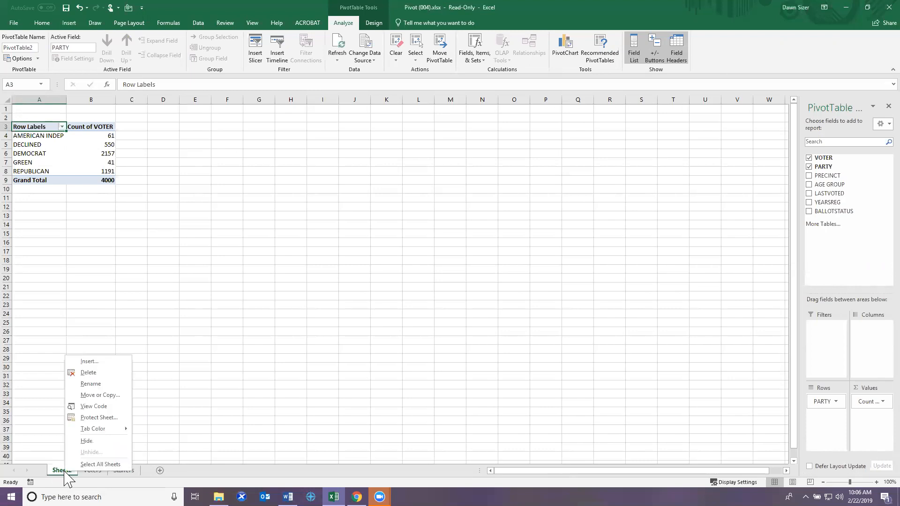
{"action": "left_click", "coordinate": [87, 385]}
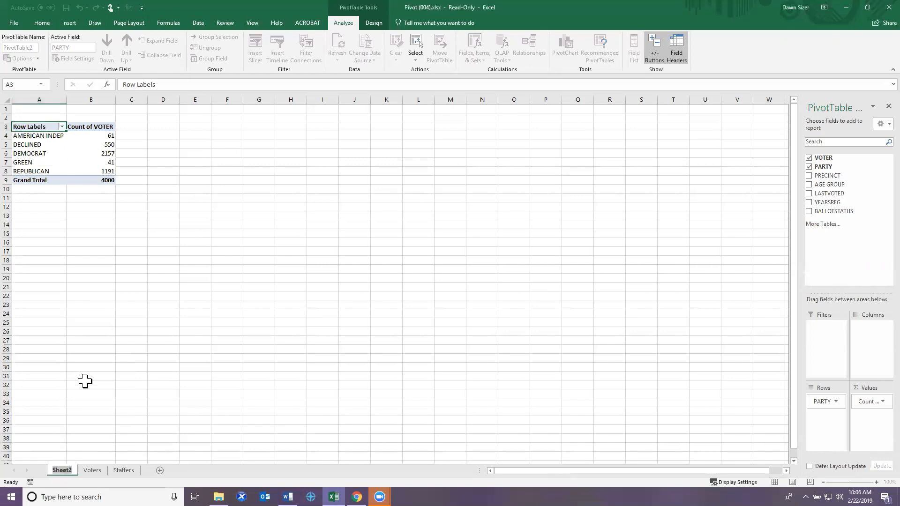
{"action": "type", "text": "Par"}
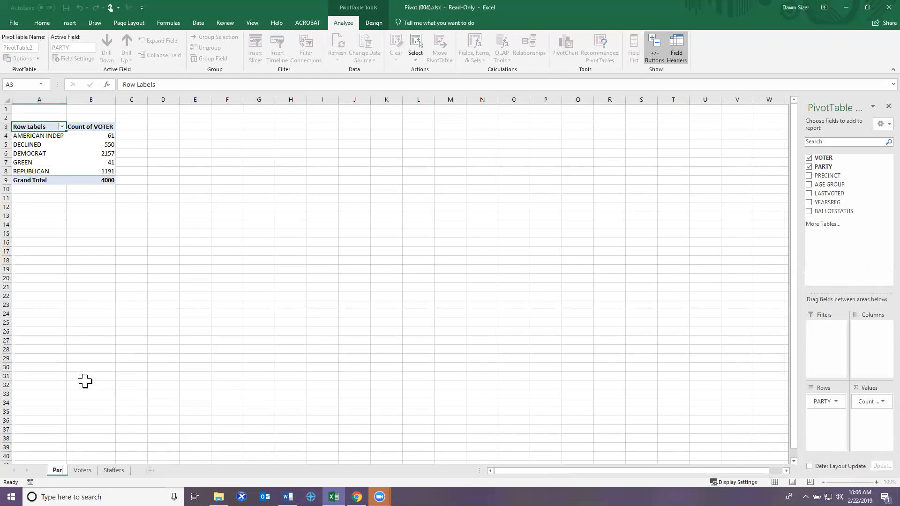
{"action": "type", "text": "ty Number"}
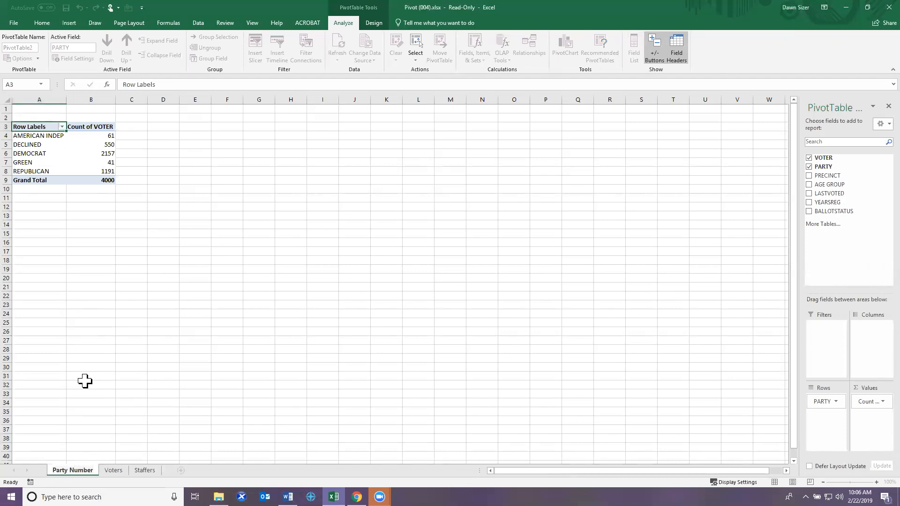
{"action": "type", "text": "s"}
{"action": "key", "text": "Return"}
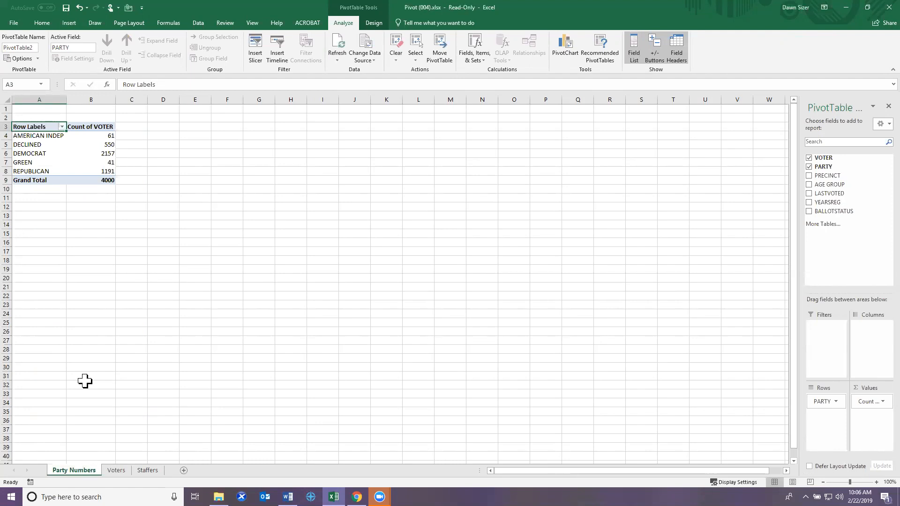
From the Voters sheet, insert the recommended PivotTable "Count of VOTER by PRECINCT and PARTY".
{"action": "left_click", "coordinate": [117, 470]}
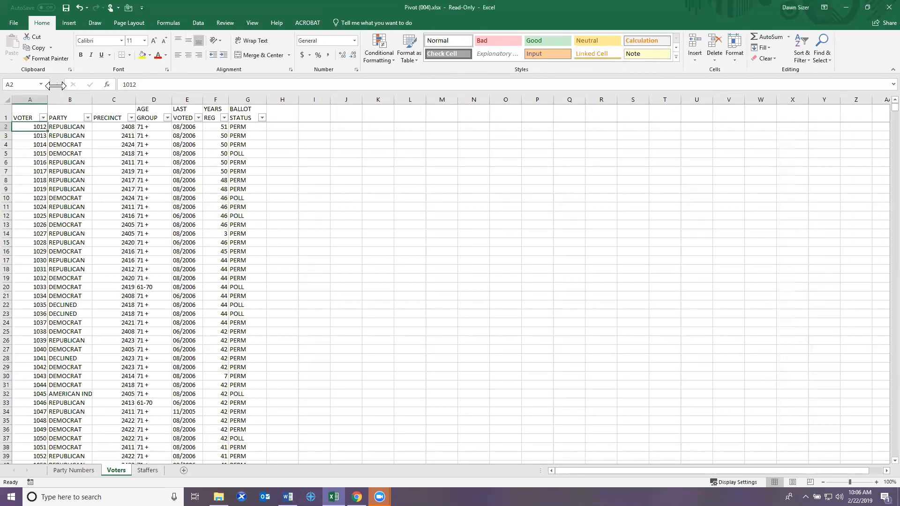
{"action": "left_click", "coordinate": [69, 24]}
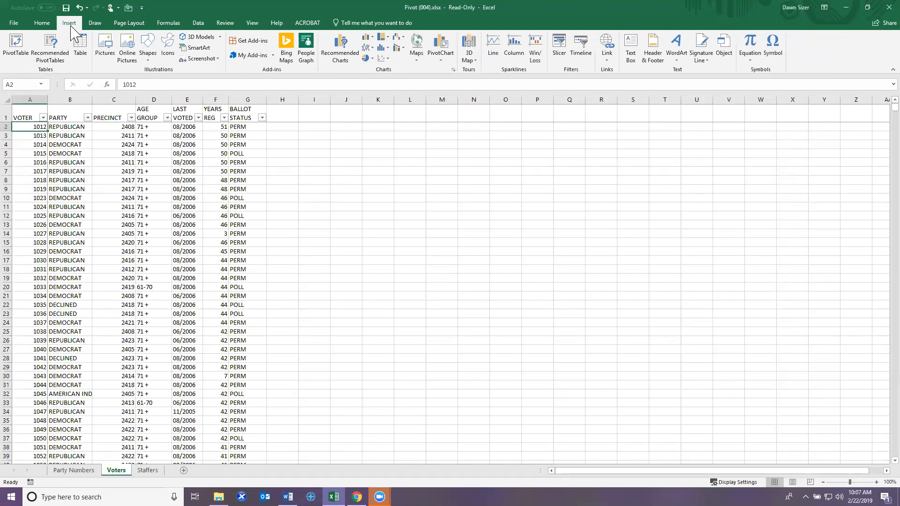
{"action": "left_click", "coordinate": [60, 58]}
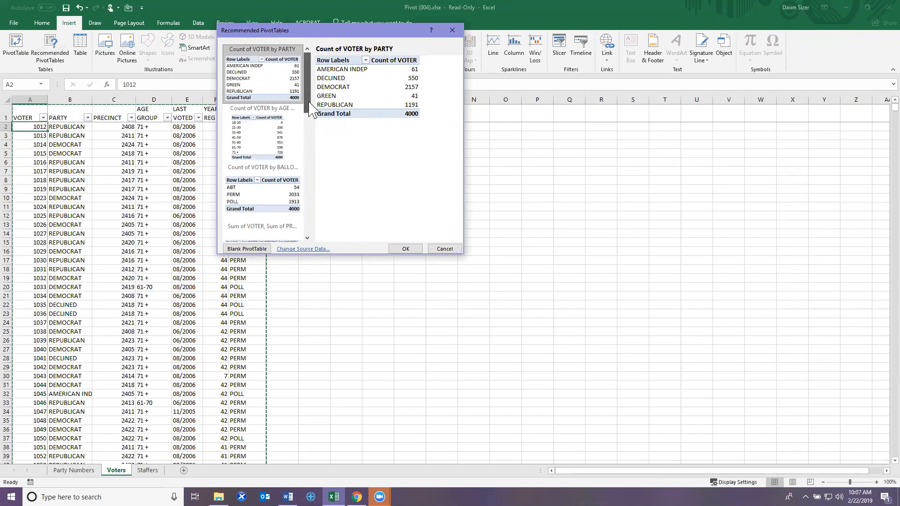
{"action": "left_click_drag", "start_coordinate": [309, 102], "coordinate": [309, 103]}
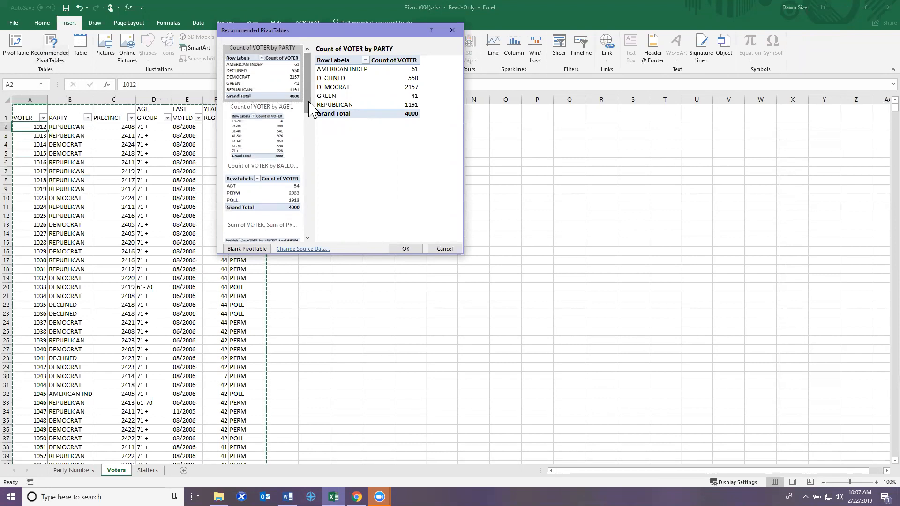
{"action": "left_click_drag", "start_coordinate": [309, 102], "coordinate": [305, 230]}
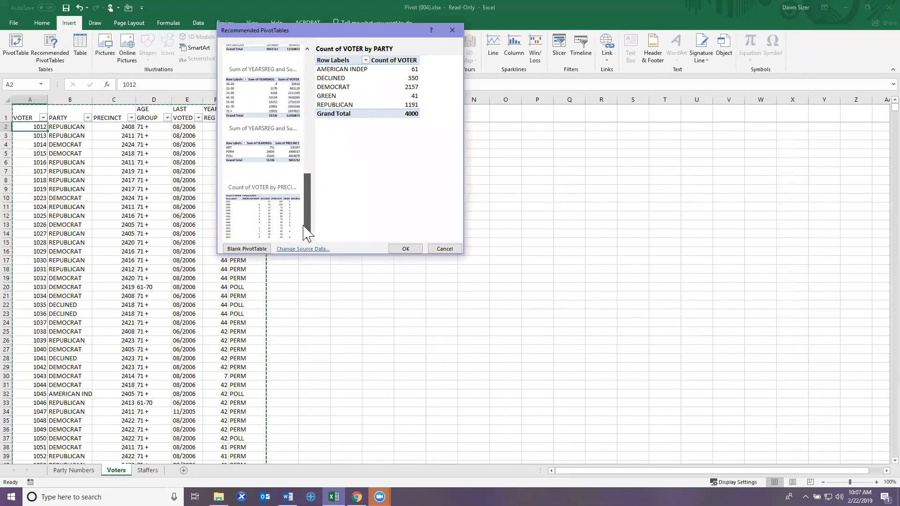
{"action": "left_click", "coordinate": [280, 192]}
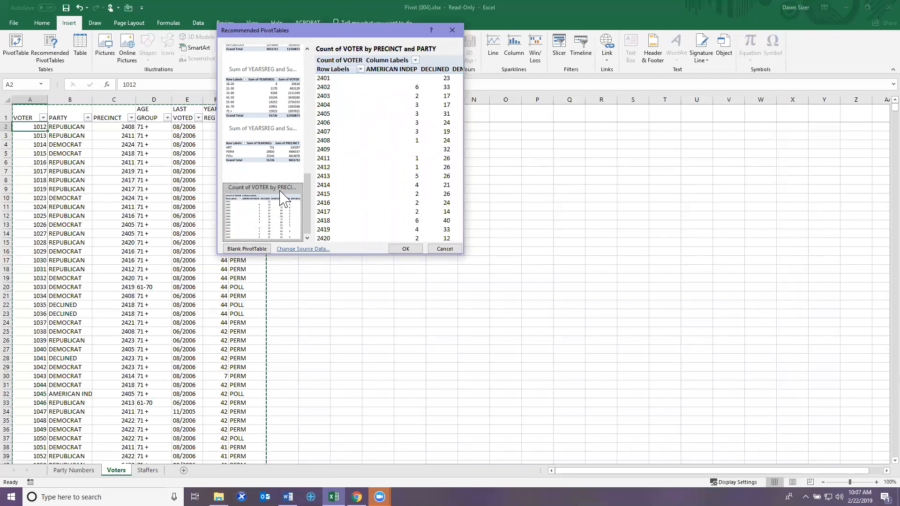
{"action": "left_click", "coordinate": [402, 248]}
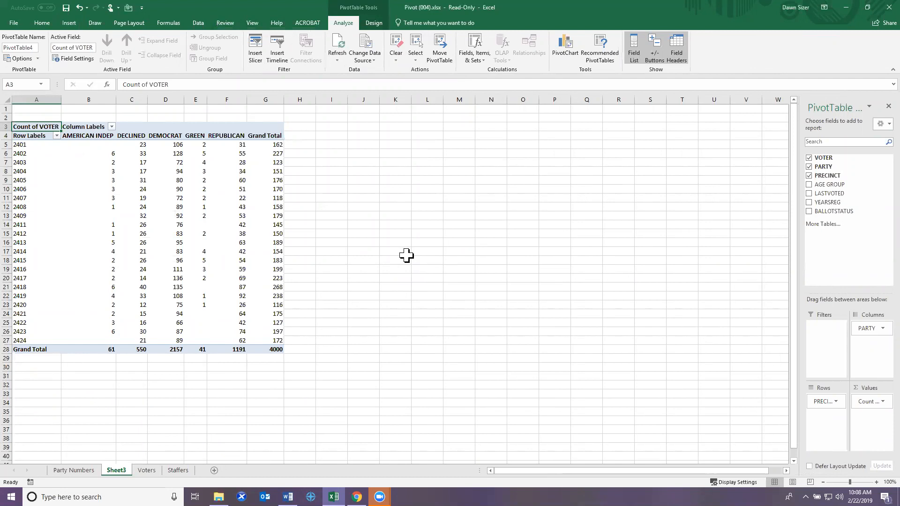
Rename the new precinct pivot table sheet as "Precincts by party and count".
{"action": "right_click", "coordinate": [125, 470]}
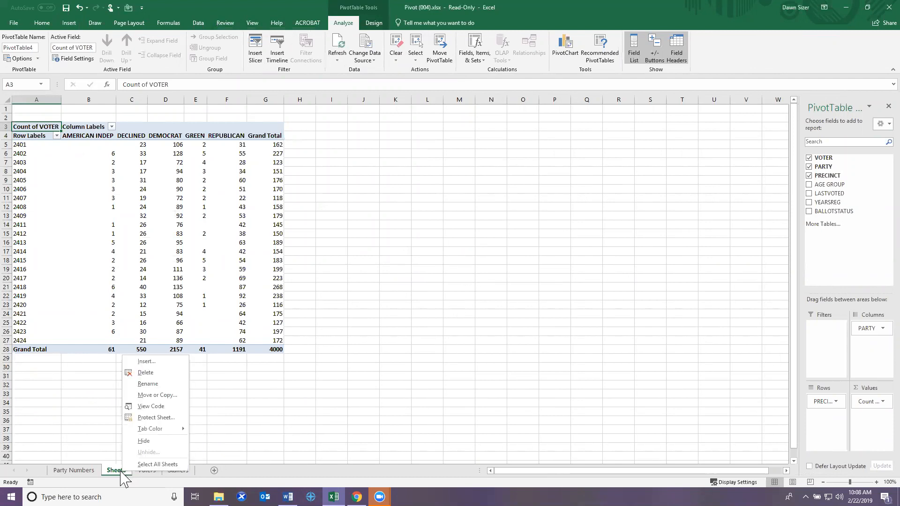
{"action": "left_click", "coordinate": [160, 385]}
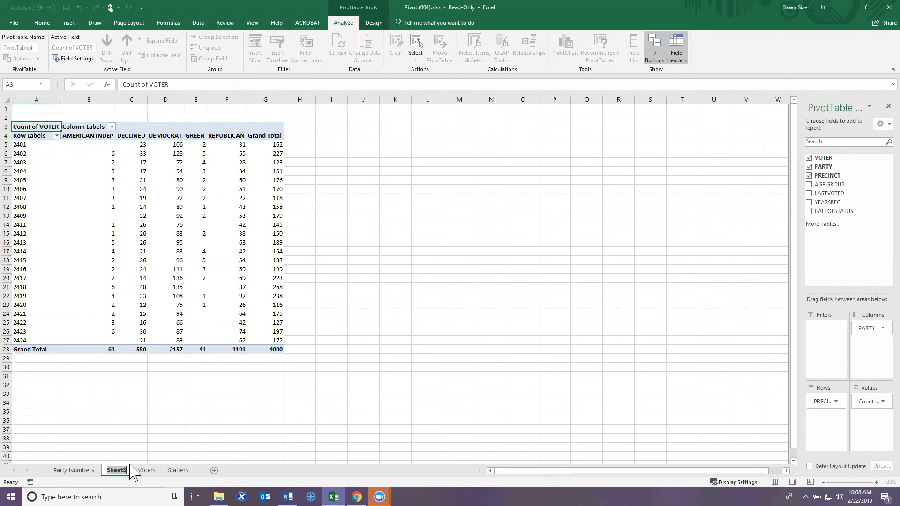
{"action": "type", "text": "Precinct by"}
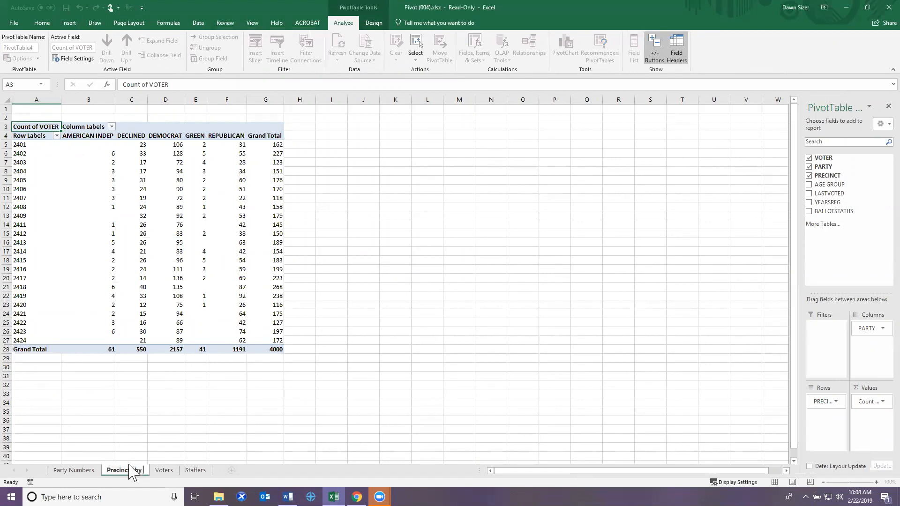
{"action": "type", "text": " party and count"}
{"action": "key", "text": "Return"}
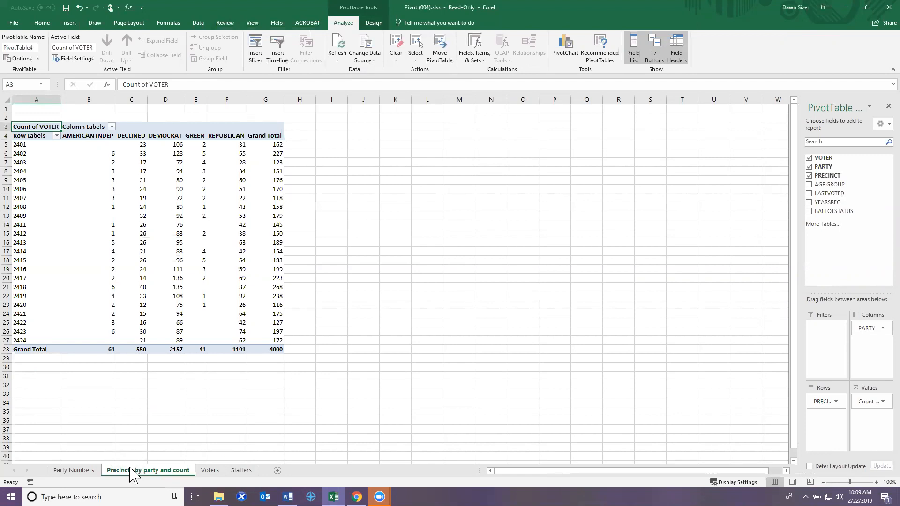
Create an empty PivotTable on a new worksheet from the Voters range A1:G4001.
{"action": "left_click", "coordinate": [217, 471]}
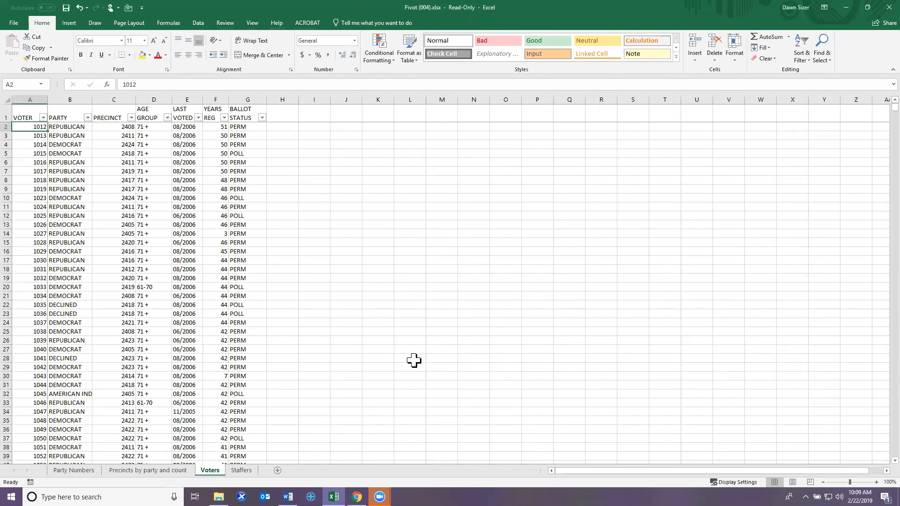
{"action": "left_click", "coordinate": [69, 23]}
{"action": "left_click", "coordinate": [16, 49]}
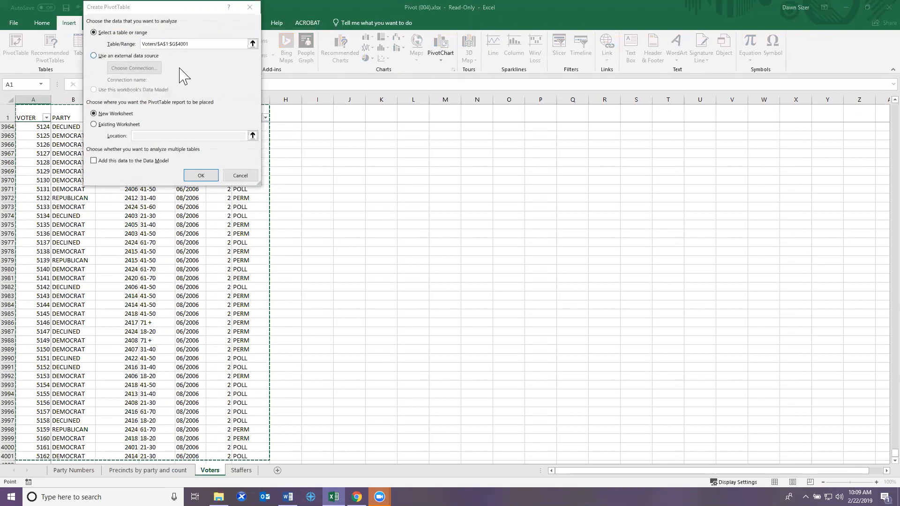
{"action": "left_click", "coordinate": [202, 177]}
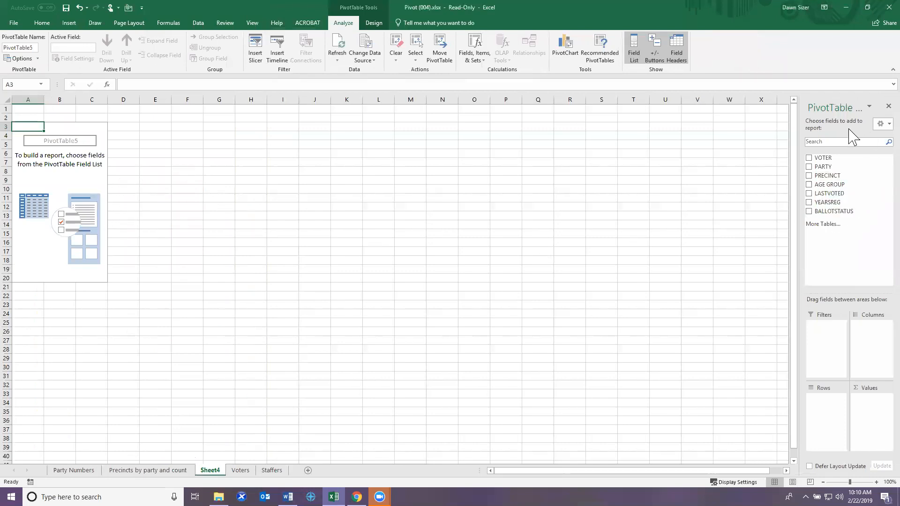
Lay out the PivotTable with PRECINCT and AGE GROUP as rows, PARTY as columns, and Count of PARTY as values.
{"action": "left_click_drag", "start_coordinate": [800, 149], "coordinate": [654, 147]}
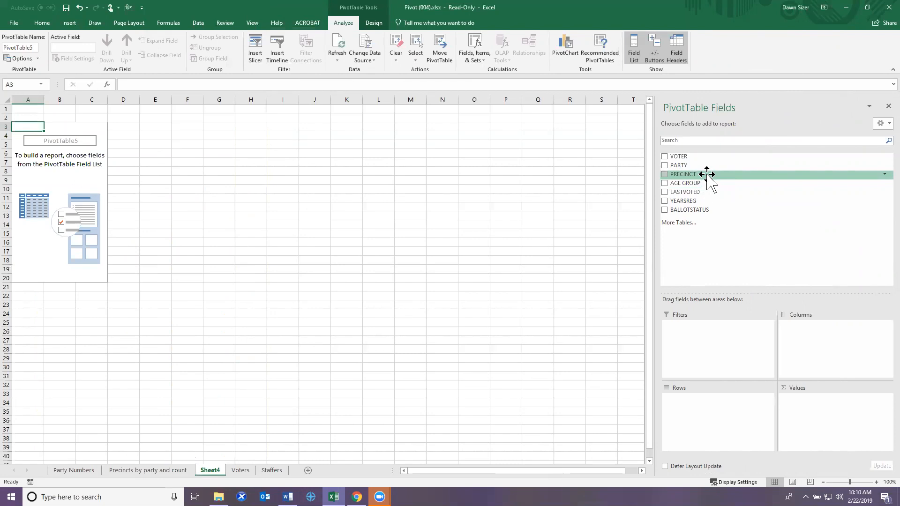
{"action": "left_click_drag", "start_coordinate": [707, 175], "coordinate": [729, 407]}
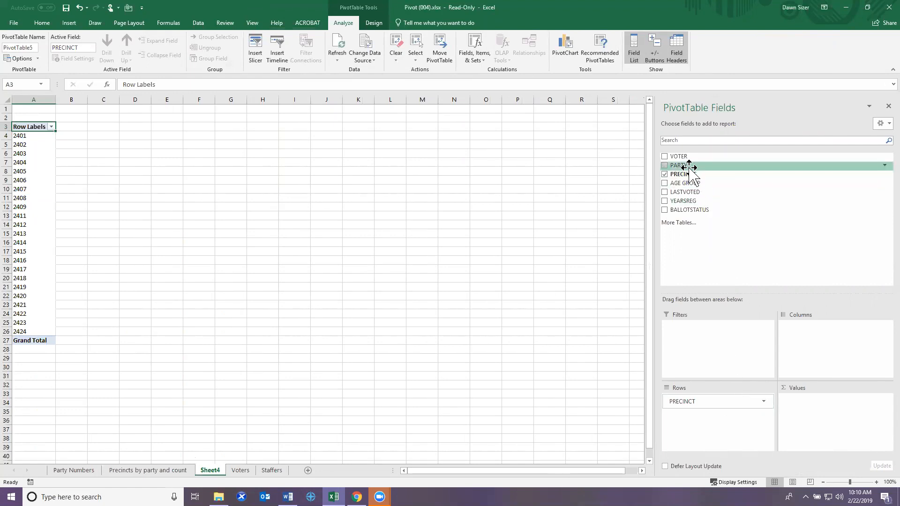
{"action": "left_click_drag", "start_coordinate": [685, 165], "coordinate": [809, 335]}
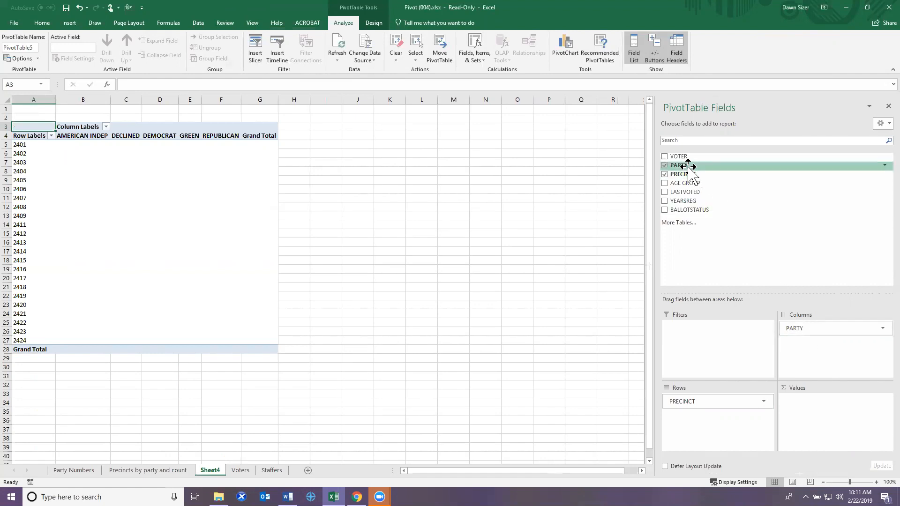
{"action": "left_click_drag", "start_coordinate": [688, 166], "coordinate": [821, 419]}
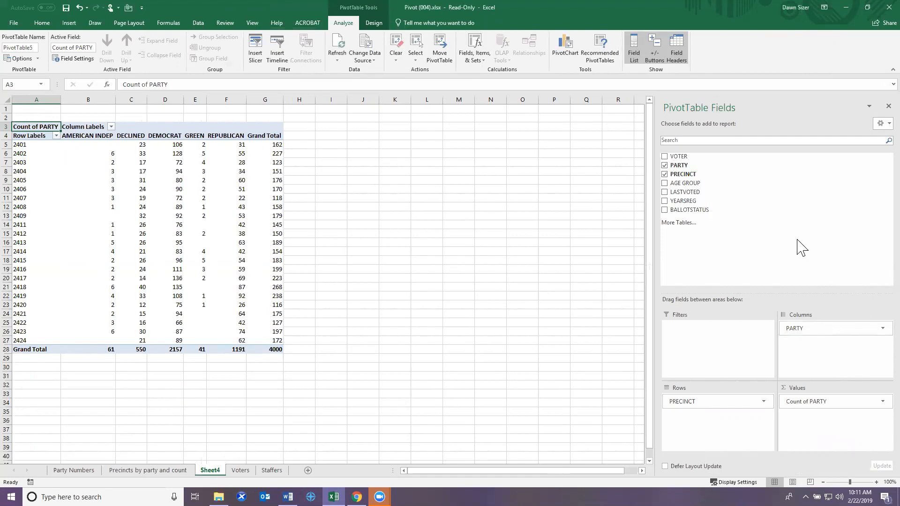
{"action": "left_click_drag", "start_coordinate": [708, 183], "coordinate": [727, 423]}
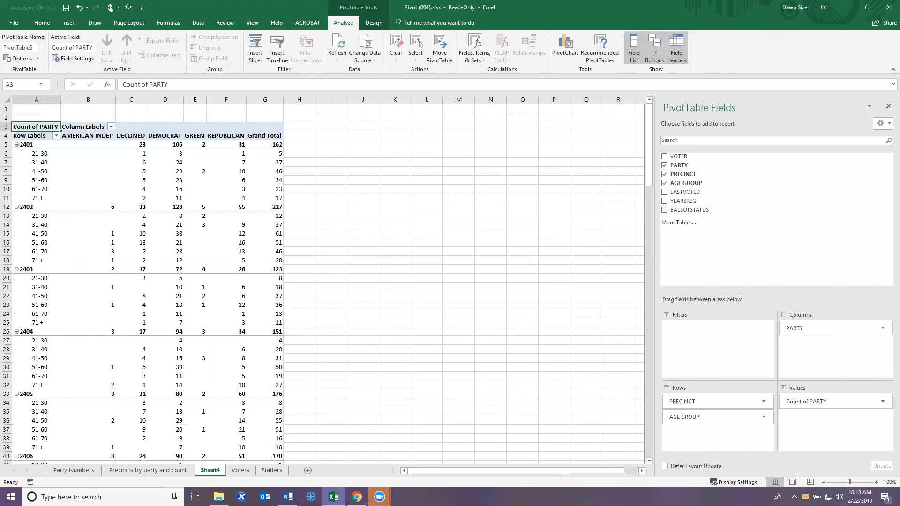
Look at the age ranges and their assigned staff on the Staffers sheet, and return to the new pivot table.
{"action": "left_click", "coordinate": [273, 470]}
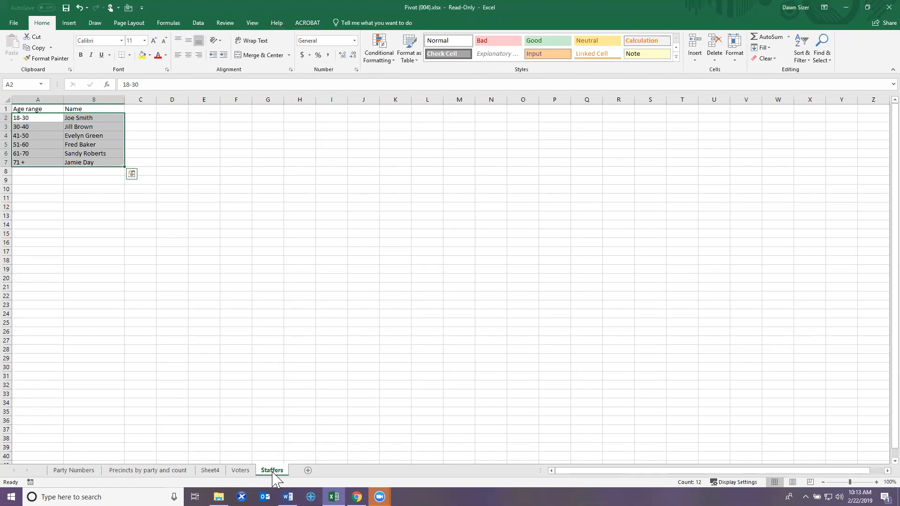
{"action": "left_click", "coordinate": [210, 471]}
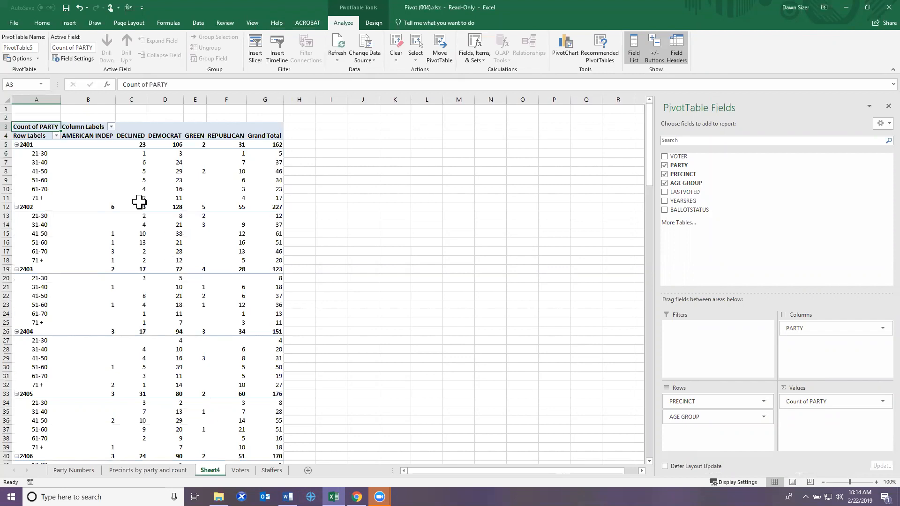
{"action": "mouse_move", "coordinate": [136, 142]}
{"action": "mouse_move", "coordinate": [180, 152]}
Delete the two blank rows above the pivot table and insert two blank rows back in their place.
{"action": "left_click_drag", "start_coordinate": [13, 110], "coordinate": [6, 116]}
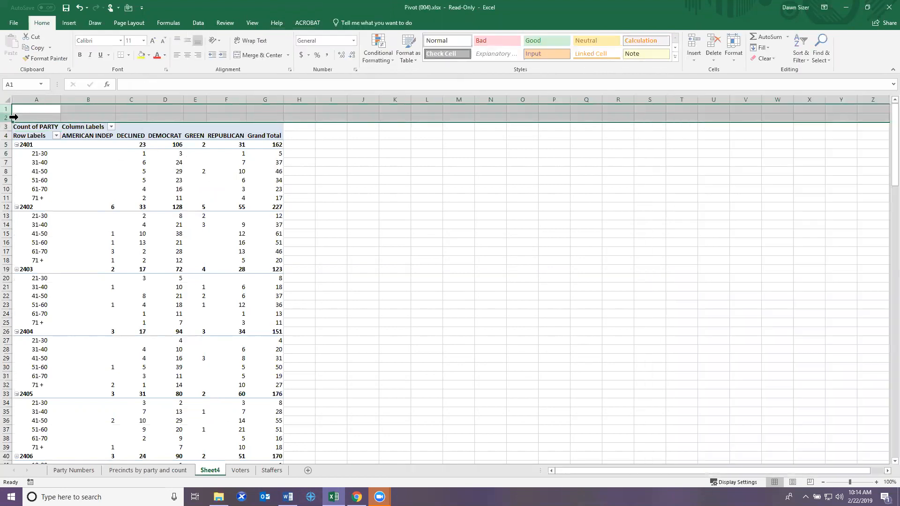
{"action": "right_click", "coordinate": [13, 110]}
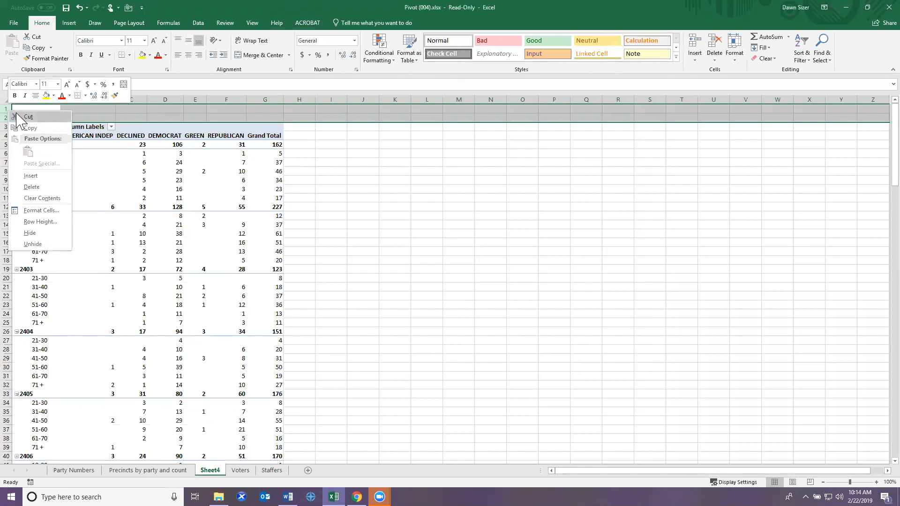
{"action": "left_click", "coordinate": [31, 187]}
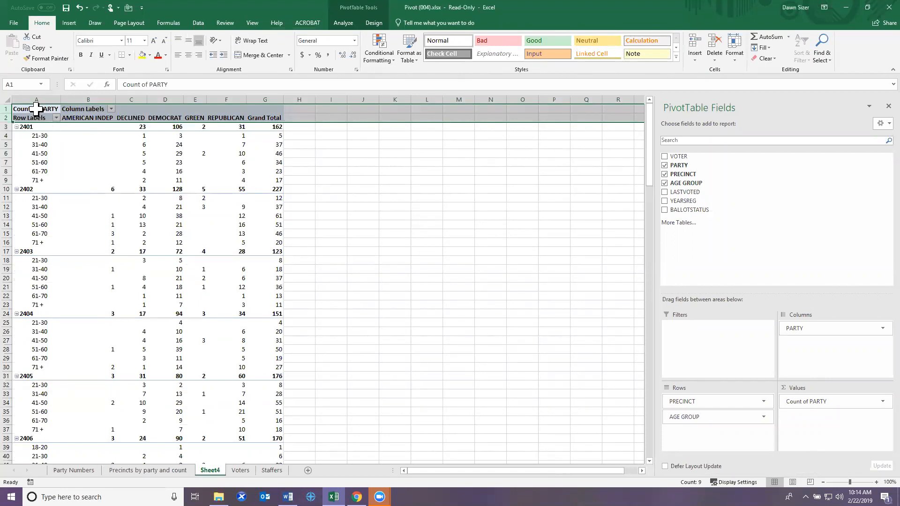
{"action": "right_click", "coordinate": [13, 108]}
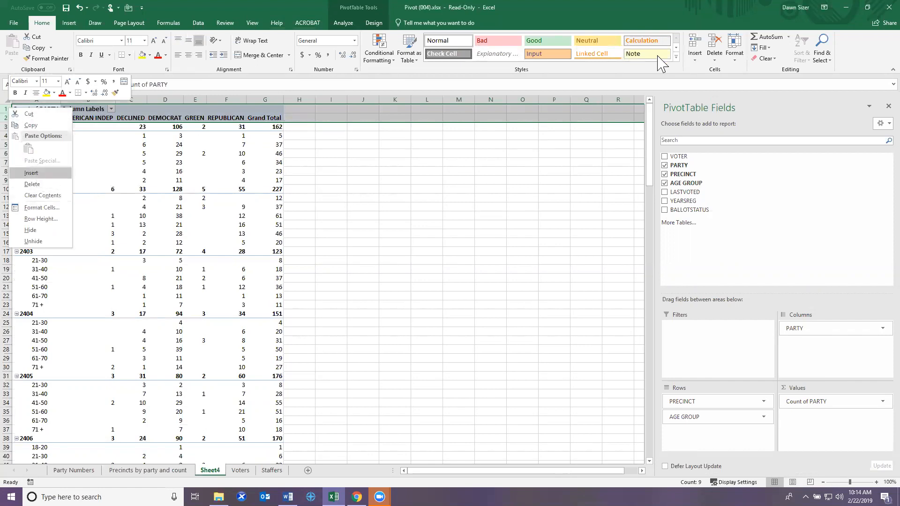
{"action": "left_click", "coordinate": [695, 51]}
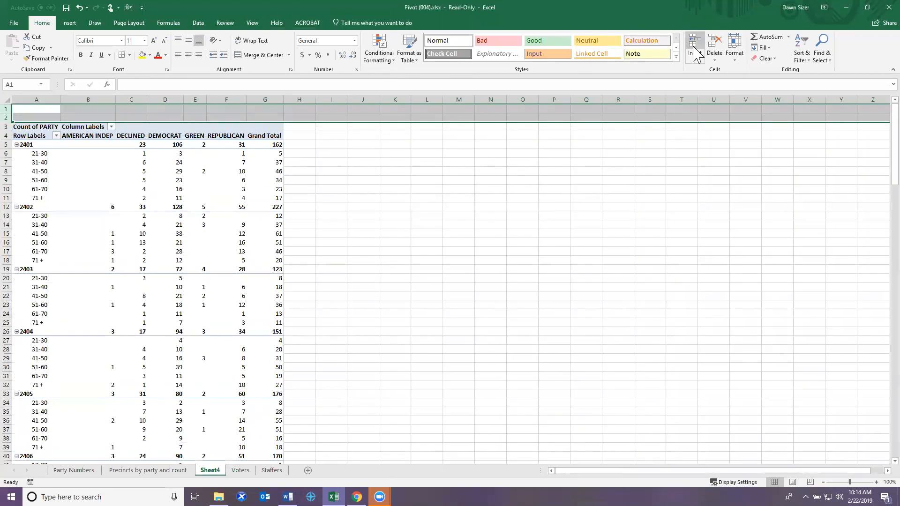
Delete blank row 2 so that only one empty row remains above the pivot table.
{"action": "left_click", "coordinate": [13, 116]}
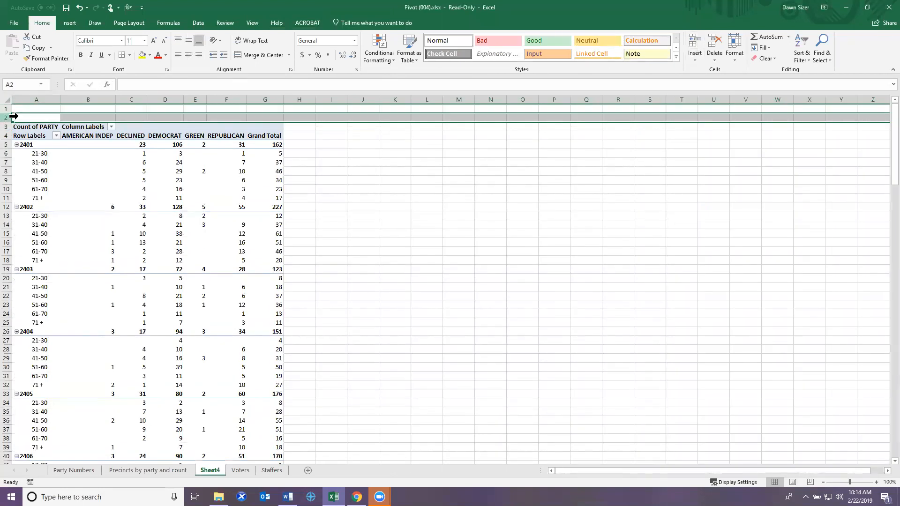
{"action": "right_click", "coordinate": [13, 116]}
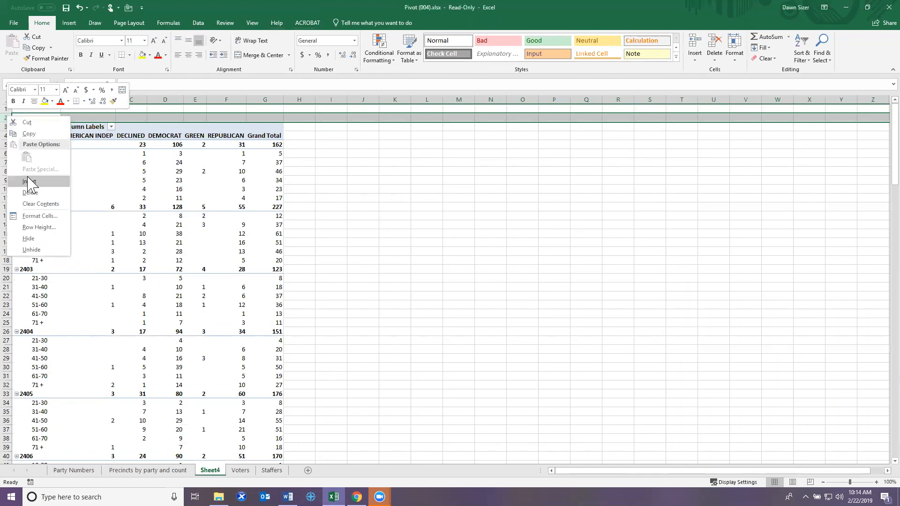
{"action": "left_click", "coordinate": [340, 145]}
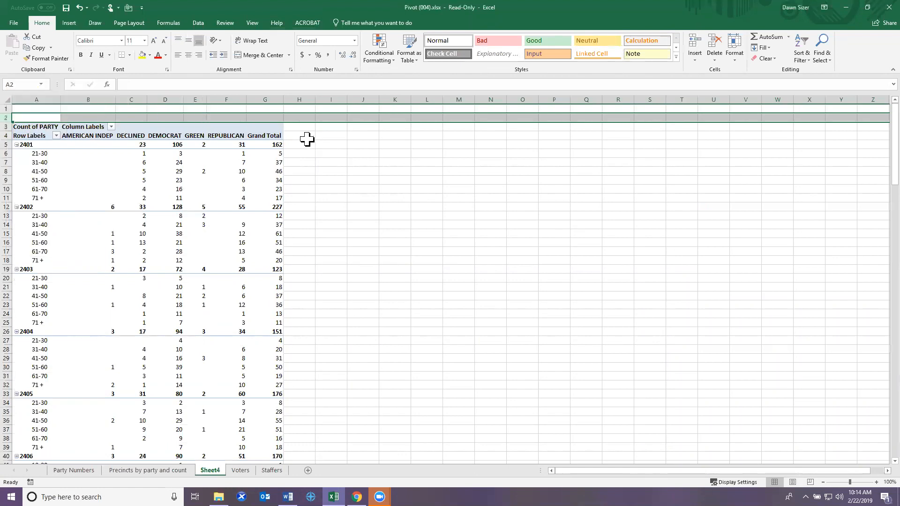
{"action": "right_click", "coordinate": [14, 117]}
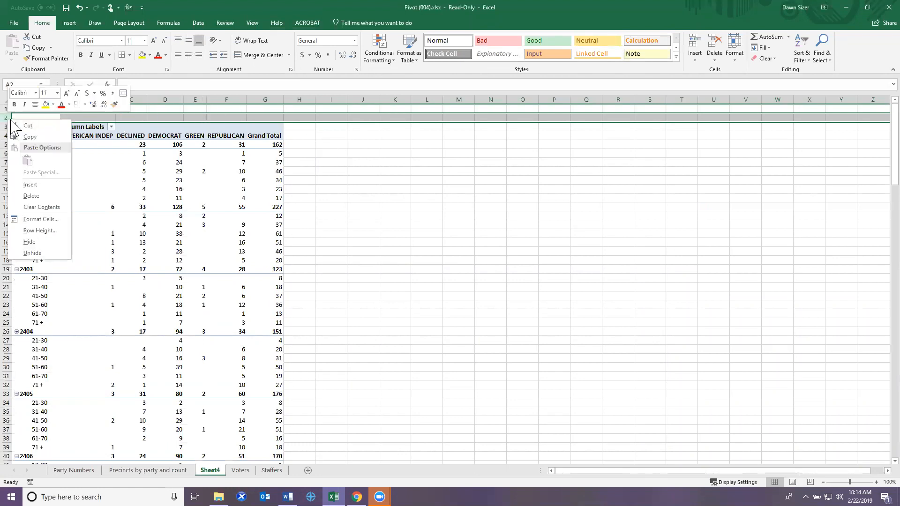
{"action": "left_click", "coordinate": [31, 196]}
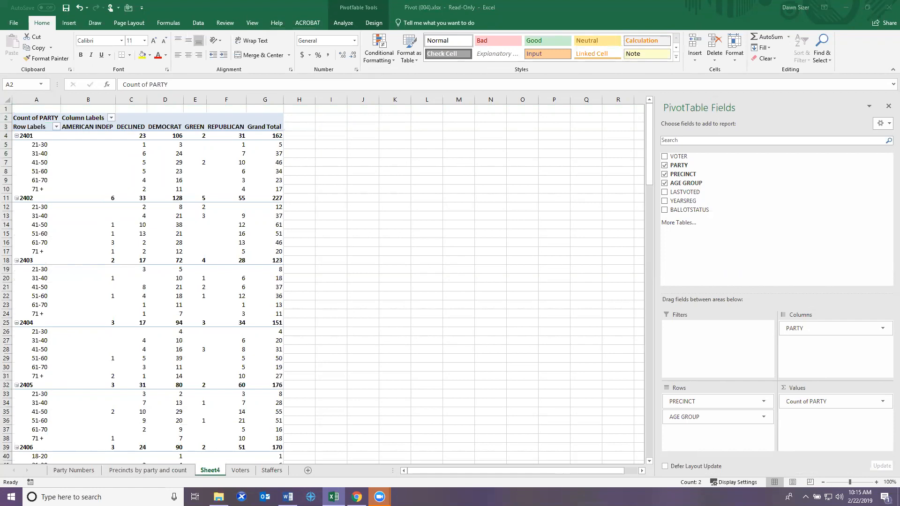
Insert a blank column in front of the pivot table, at column A.
{"action": "left_click", "coordinate": [39, 94]}
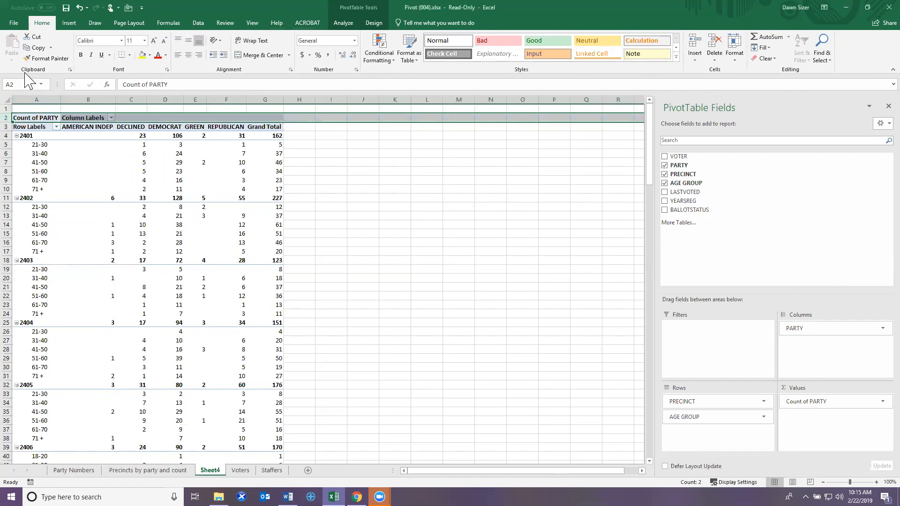
{"action": "left_click", "coordinate": [37, 96]}
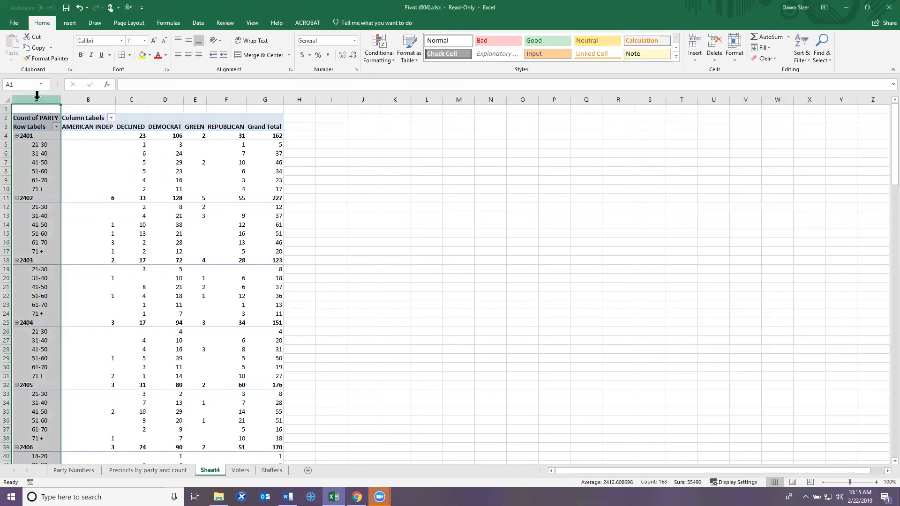
{"action": "right_click", "coordinate": [37, 95]}
{"action": "left_click", "coordinate": [60, 165]}
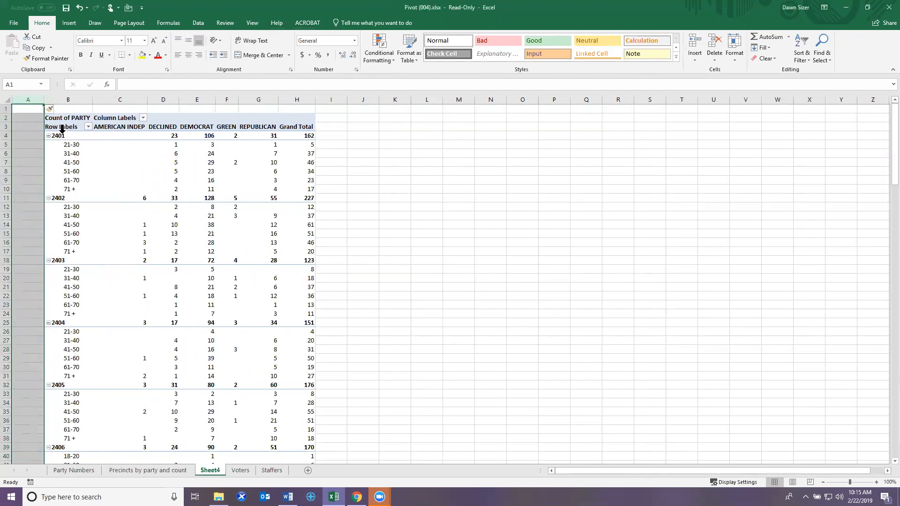
{"action": "left_click", "coordinate": [130, 110]}
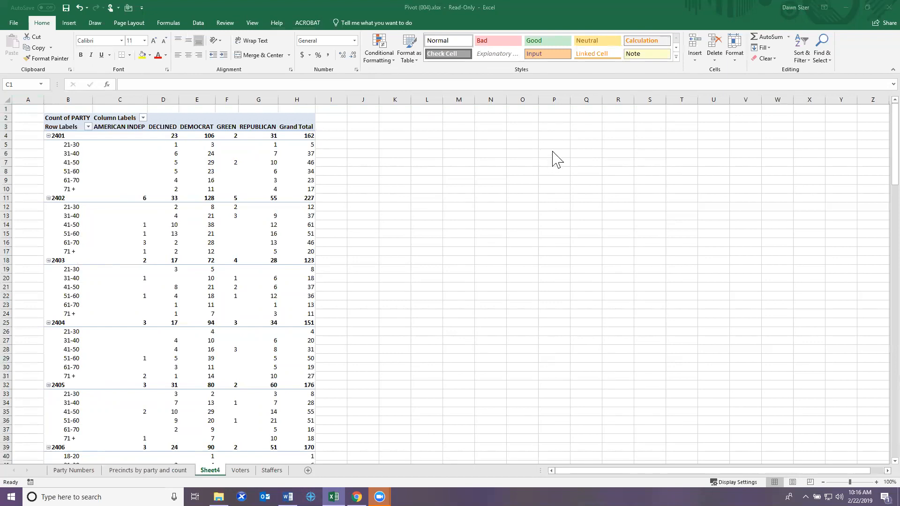
Start an IF formula in cell J5 with an OR test whose first condition is isnumber(c5).
{"action": "left_click", "coordinate": [357, 143]}
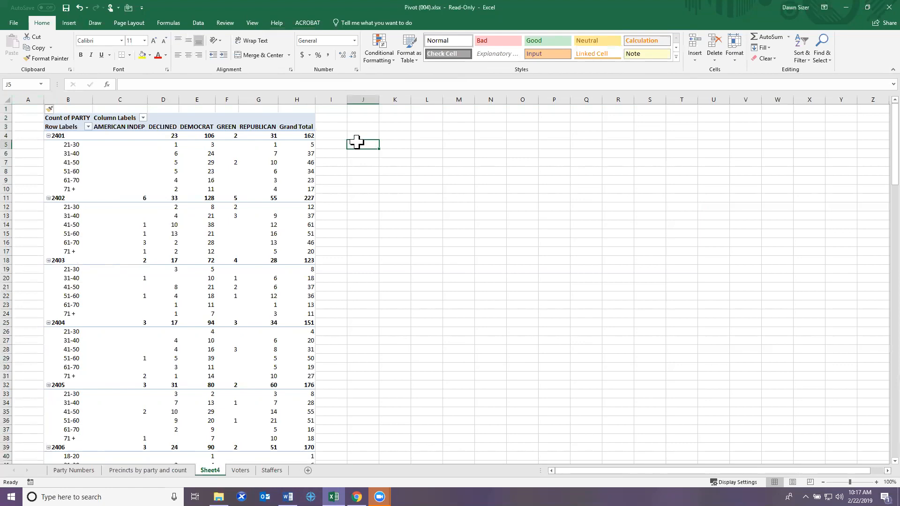
{"action": "left_click", "coordinate": [296, 85]}
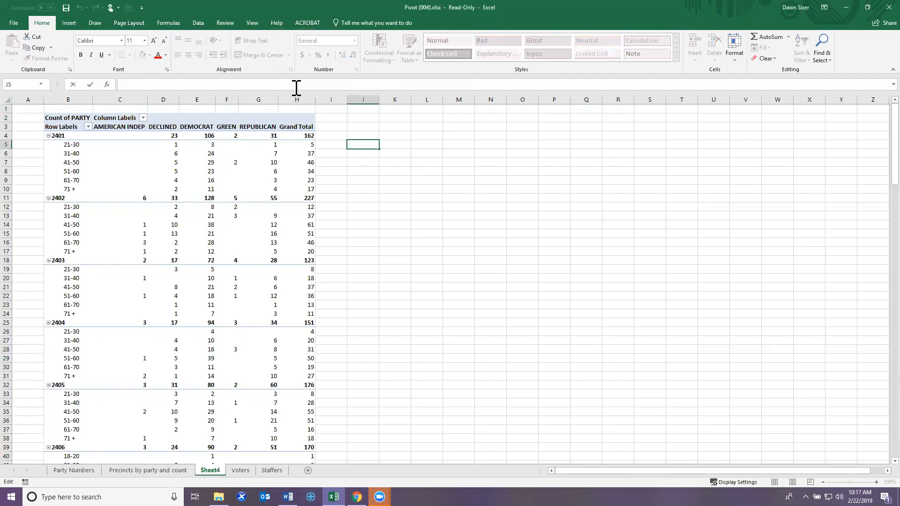
{"action": "type", "text": "=if"}
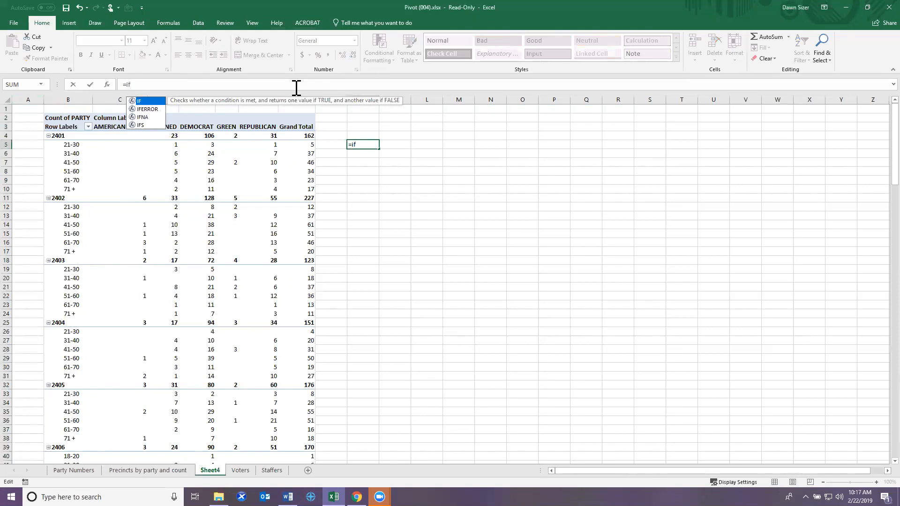
{"action": "type", "text": "("}
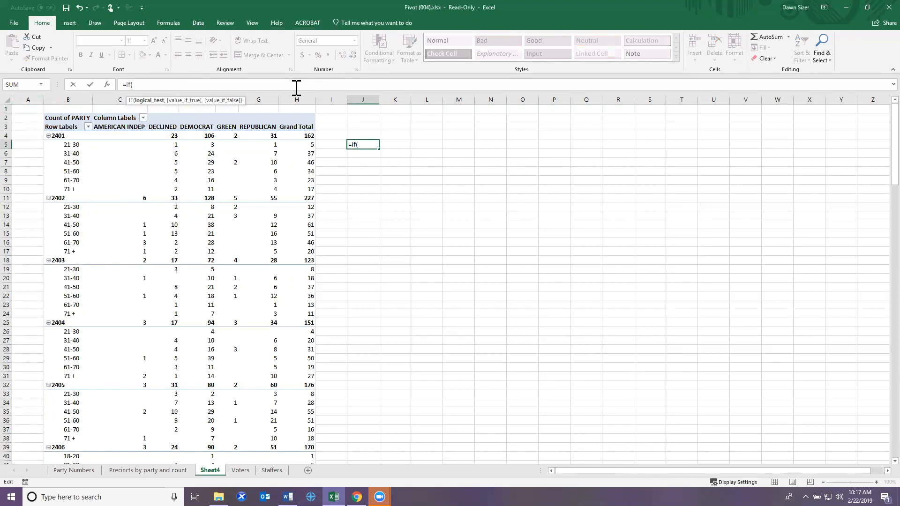
{"action": "type", "text": "OR"}
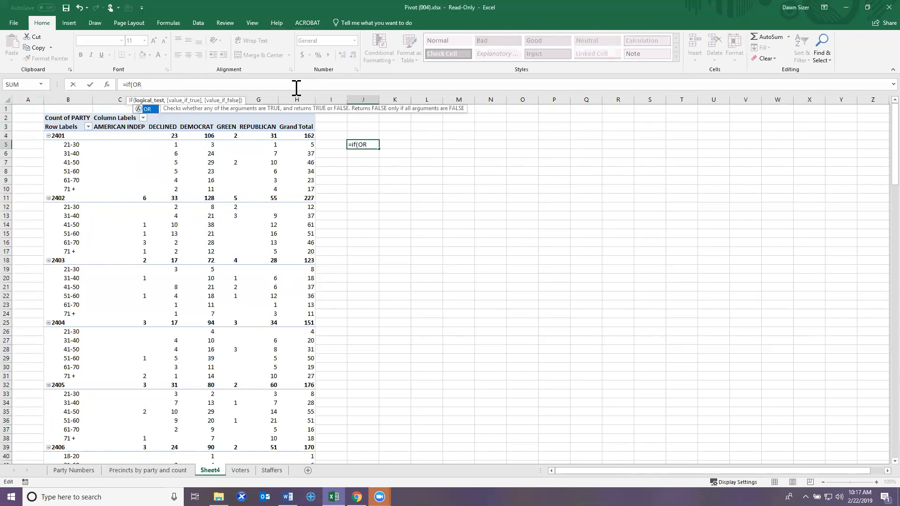
{"action": "type", "text": "("}
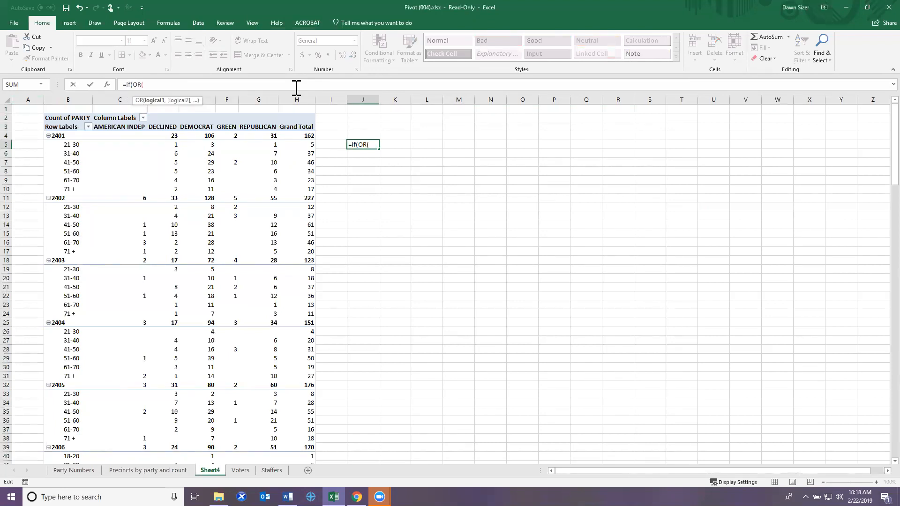
{"action": "type", "text": "is"}
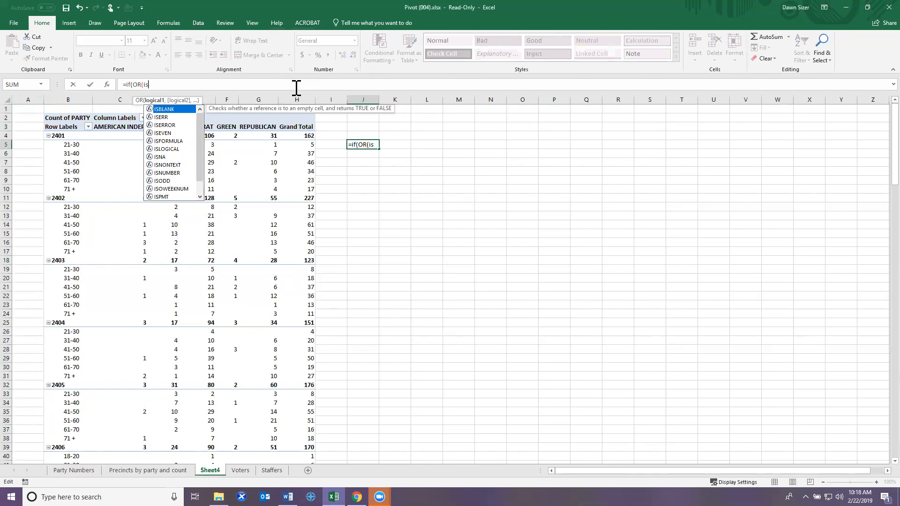
{"action": "type", "text": "number"}
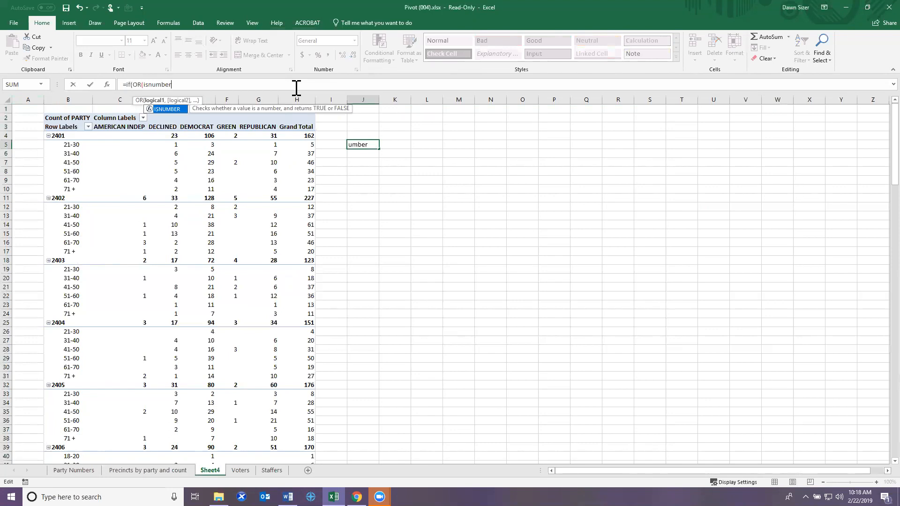
{"action": "type", "text": "("}
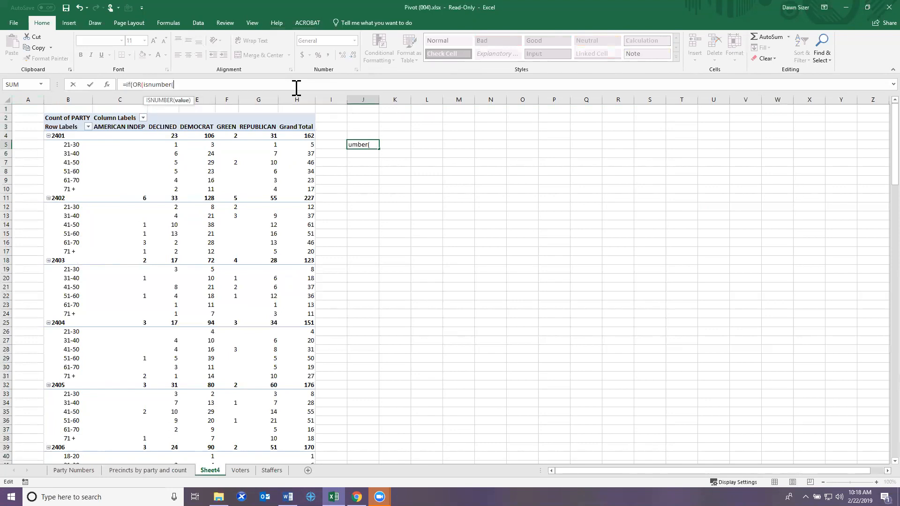
{"action": "type", "text": "c5"}
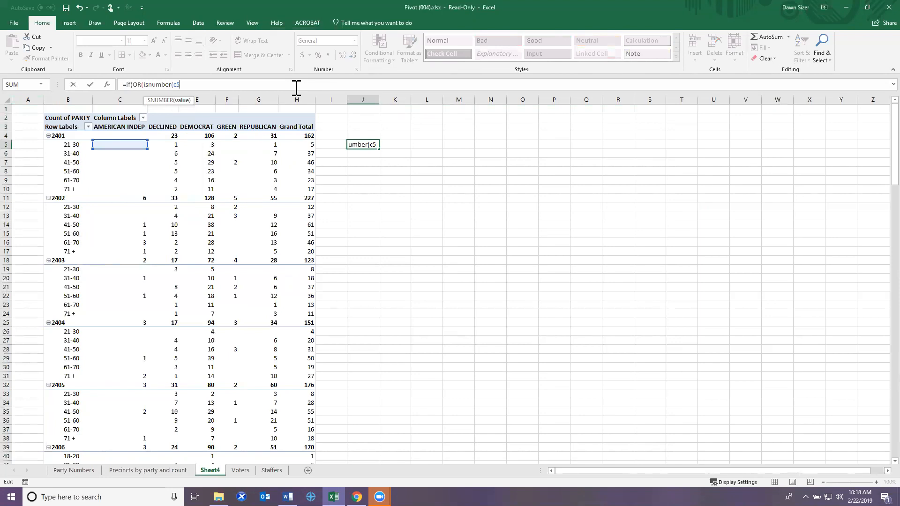
{"action": "type", "text": "),"}
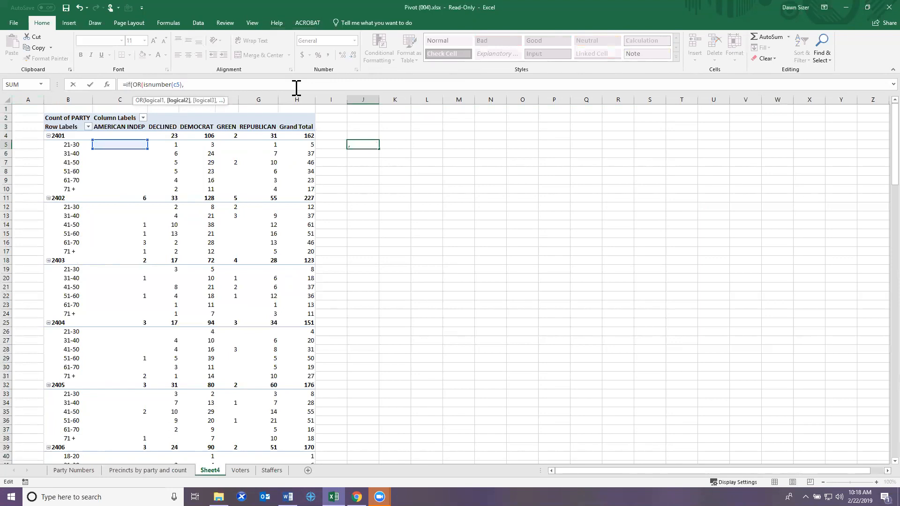
Add ISNUMBER conditions for D5 and F5 to the OR test and close it, ready for the value-if-true argument.
{"action": "type", "text": "(isnumbe"}
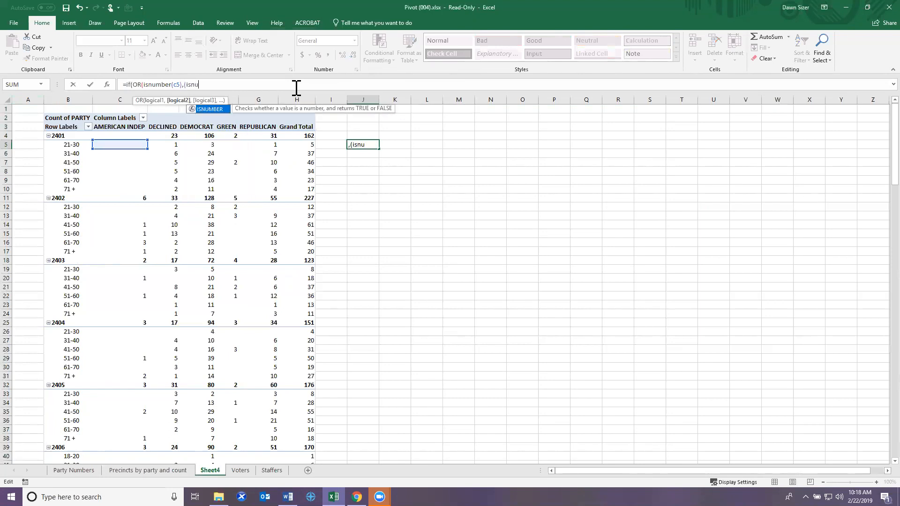
{"action": "type", "text": "r(d5"}
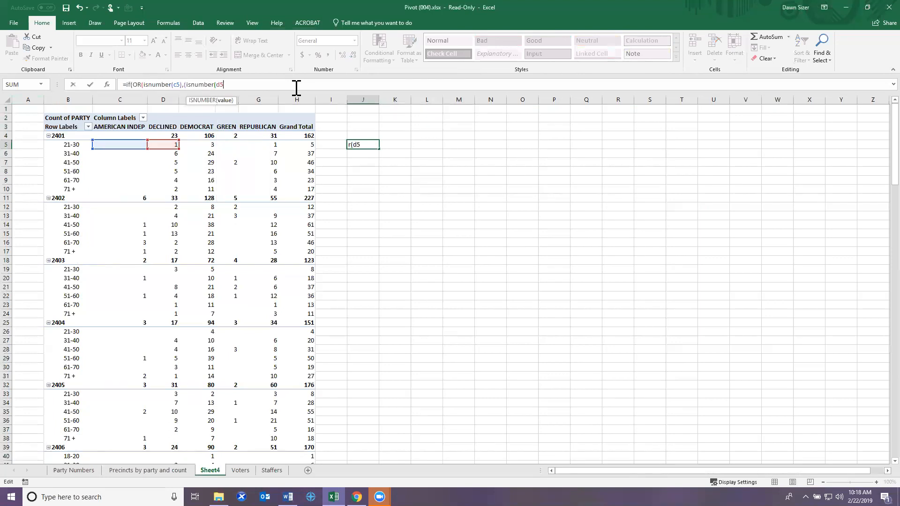
{"action": "type", "text": ")"}
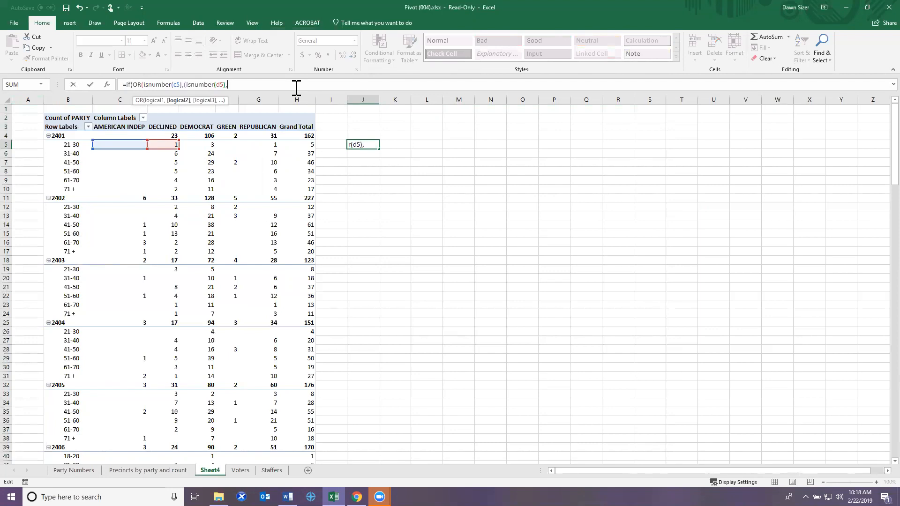
{"action": "type", "text": ",isnumber("}
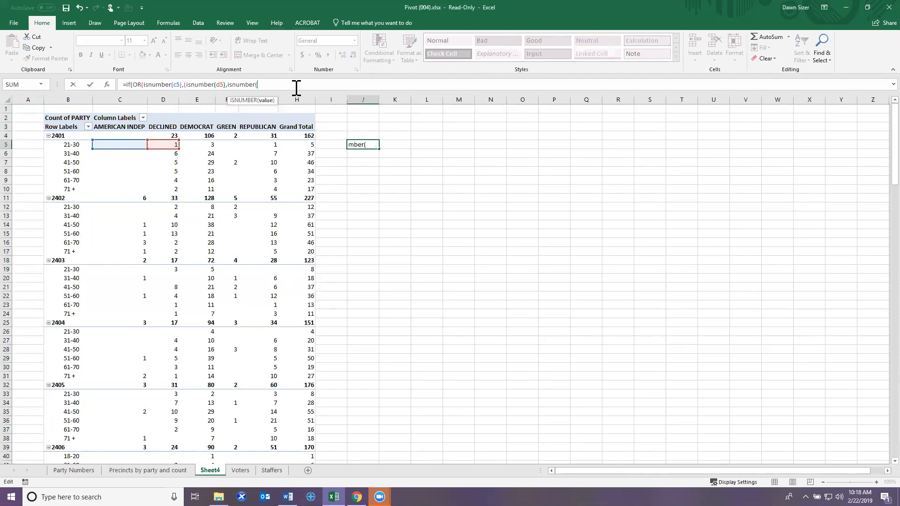
{"action": "type", "text": "f"}
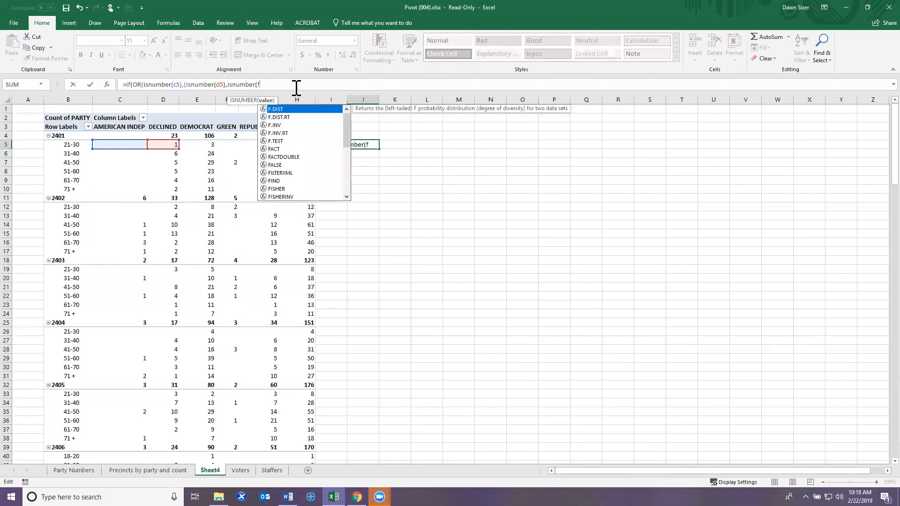
{"action": "type", "text": "5)"}
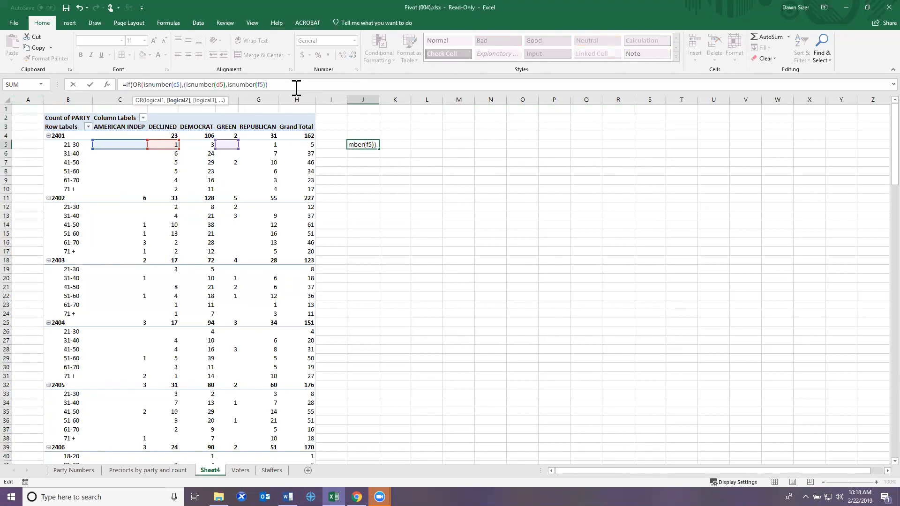
{"action": "type", "text": "),"}
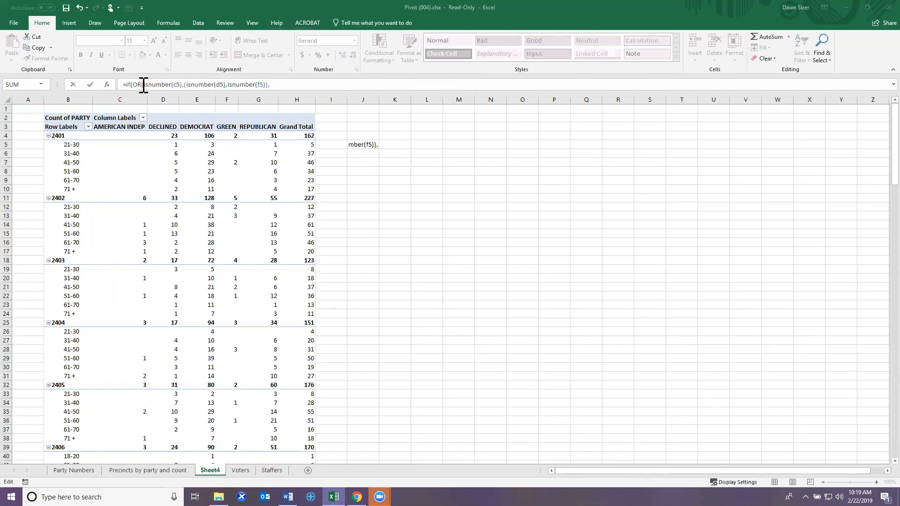
Remove the stray opening parenthesis before isnumber(d5) and return to the end of the J5 formula.
{"action": "left_click", "coordinate": [185, 85]}
{"action": "type", "text": "("}
{"action": "left_click", "coordinate": [188, 84]}
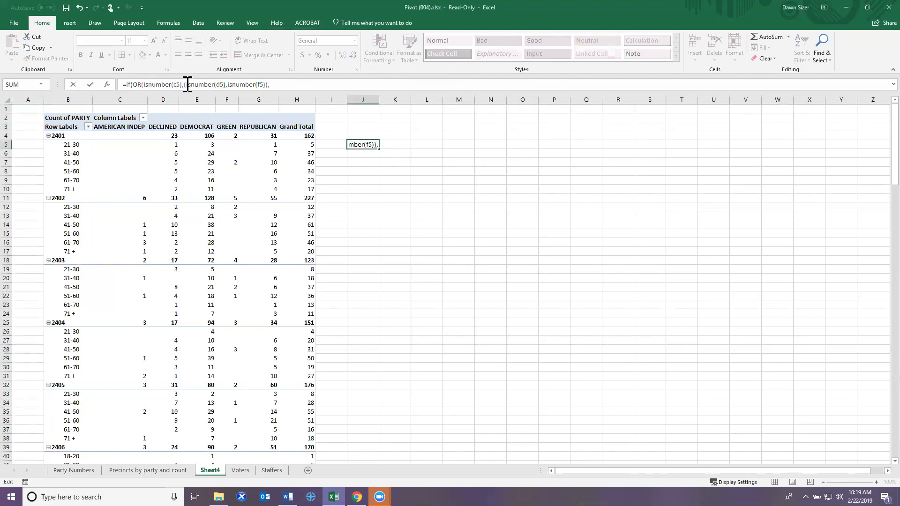
{"action": "left_click", "coordinate": [186, 85]}
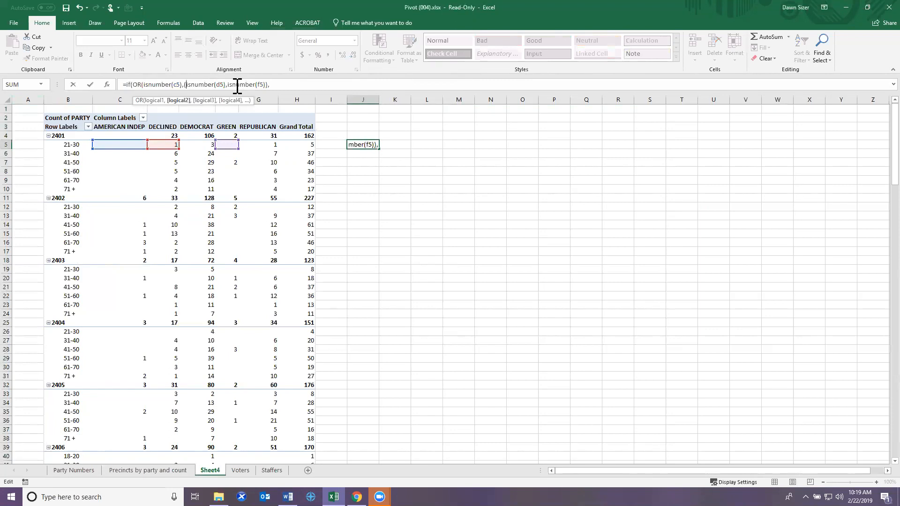
{"action": "key", "text": "BackSpace"}
{"action": "left_click", "coordinate": [279, 85]}
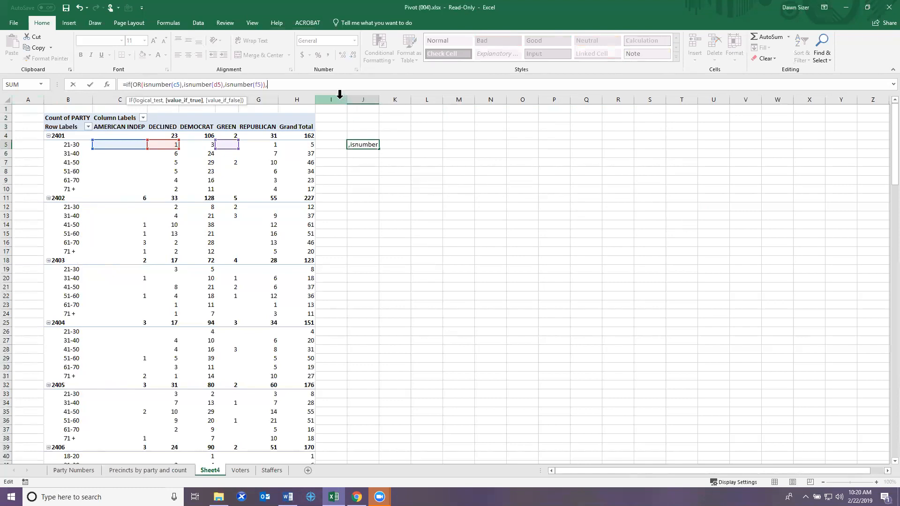
Start a VLOOKUP as the IF formula's value-if-true argument in J5, with b5 as the lookup value.
{"action": "type", "text": "V"}
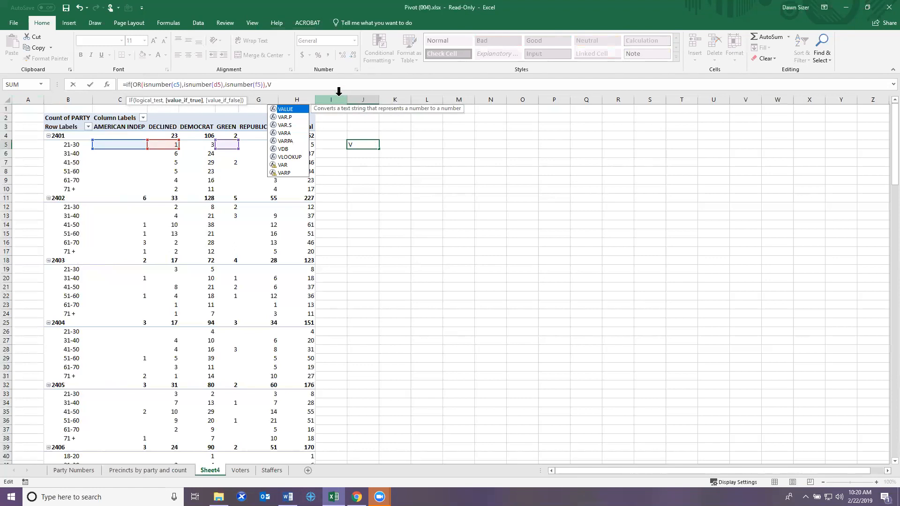
{"action": "type", "text": "Lo"}
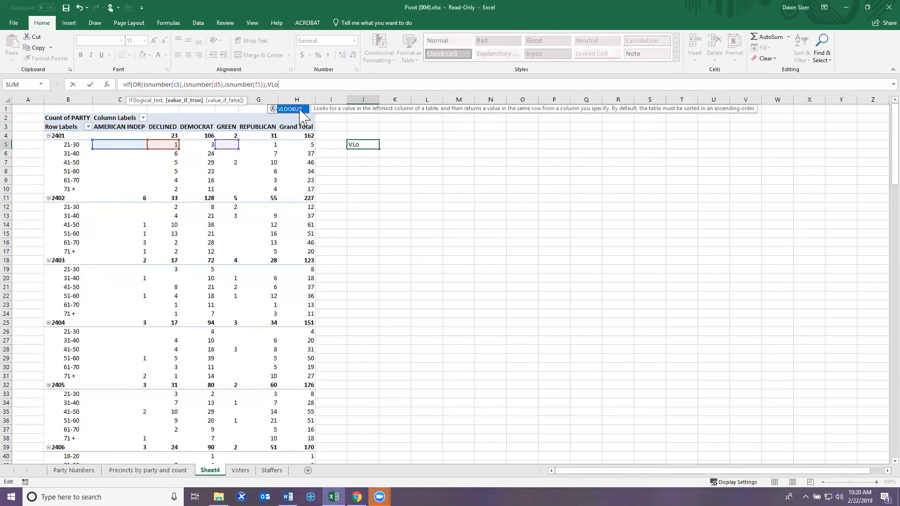
{"action": "left_click", "coordinate": [299, 85]}
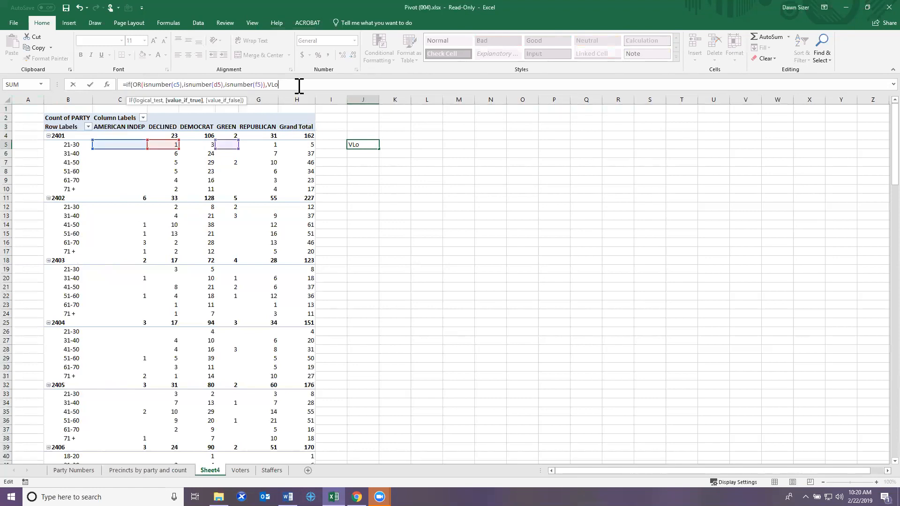
{"action": "type", "text": "ook"}
{"action": "key", "text": "BackSpace"}
{"action": "key", "text": "BackSpace"}
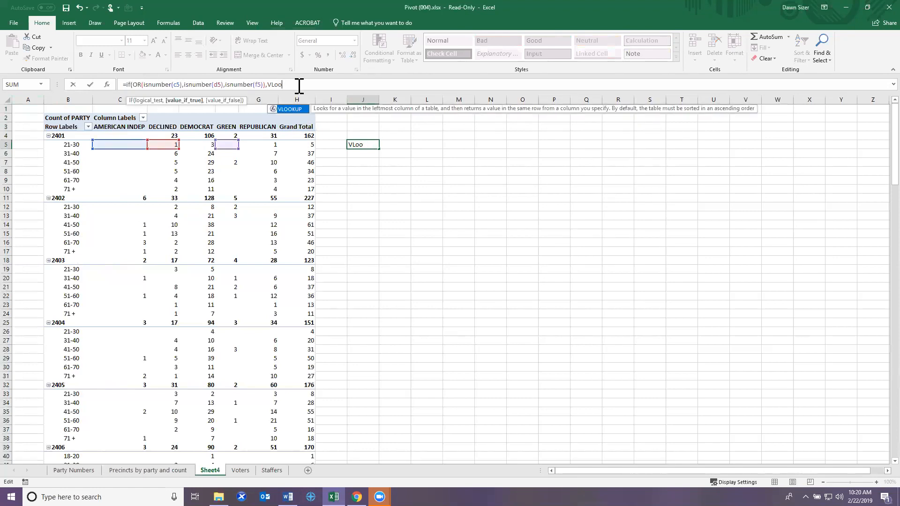
{"action": "type", "text": "kup("}
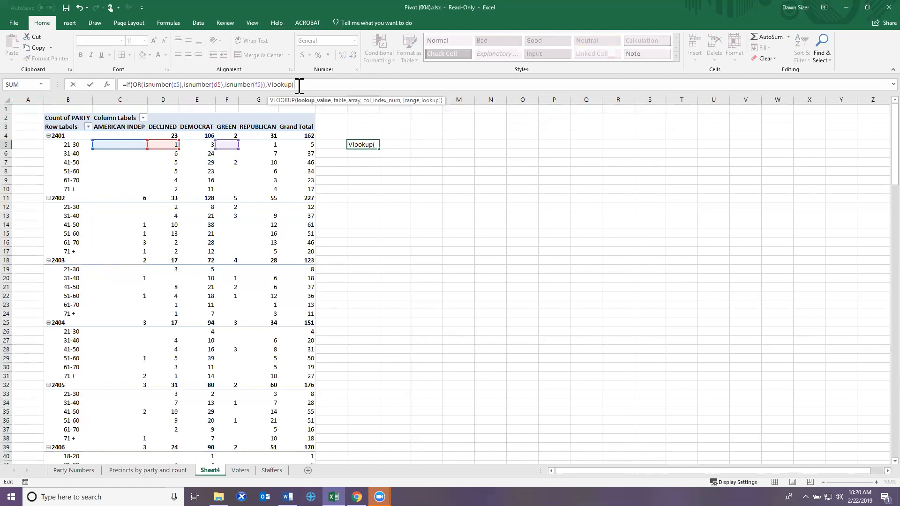
{"action": "type", "text": "b"}
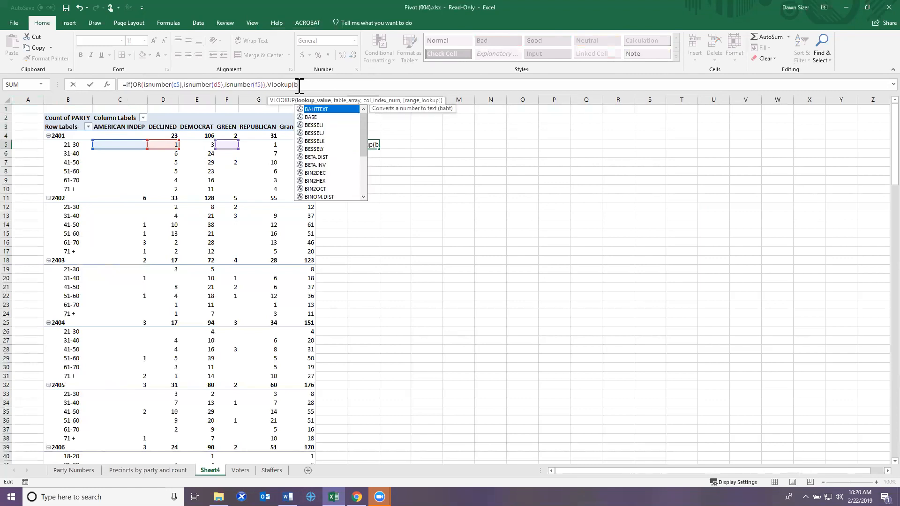
{"action": "type", "text": "5"}
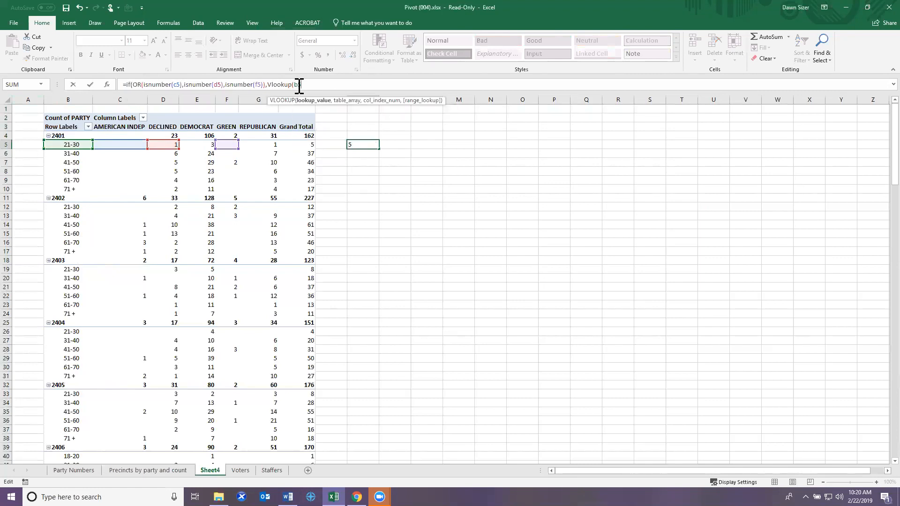
{"action": "type", "text": ","}
Complete the VLOOKUP with table array Staffers!$A$2:$B$7, column 2 and True, ready for the value-if-false argument.
{"action": "type", "text": "Staffers!"}
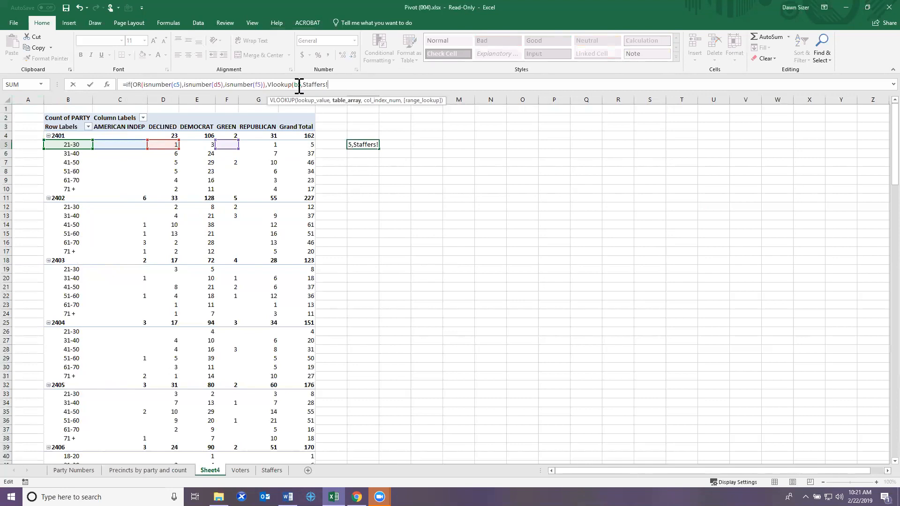
{"action": "type", "text": "$"}
{"action": "type", "text": "A$2"}
{"action": "type", "text": ":$B$7"}
{"action": "type", "text": ","}
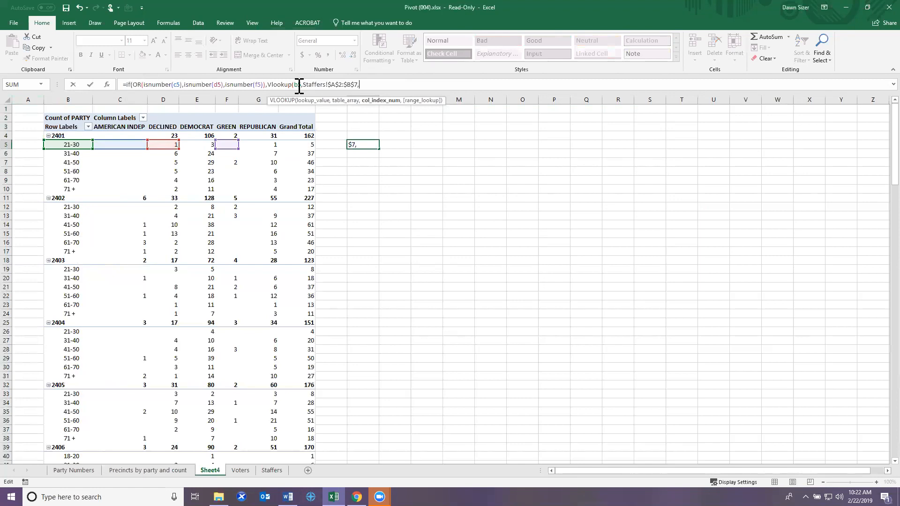
{"action": "type", "text": "2,True"}
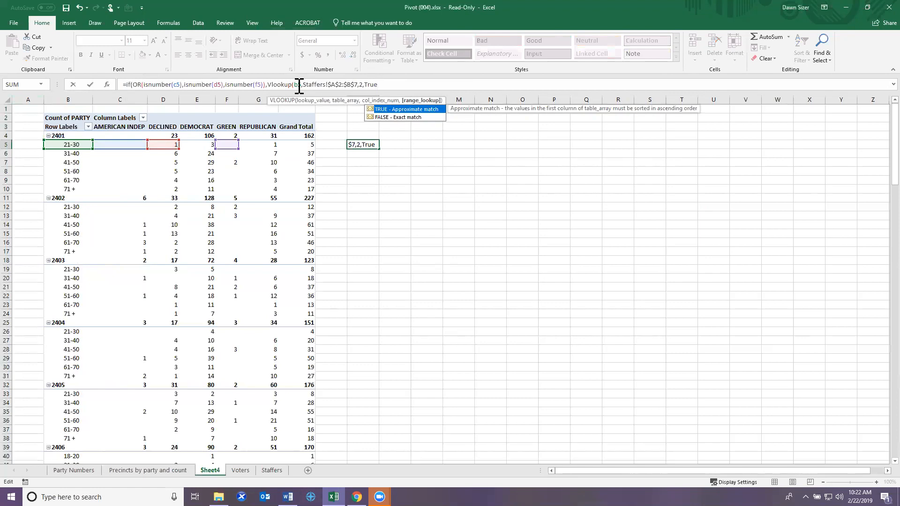
{"action": "type", "text": ")"}
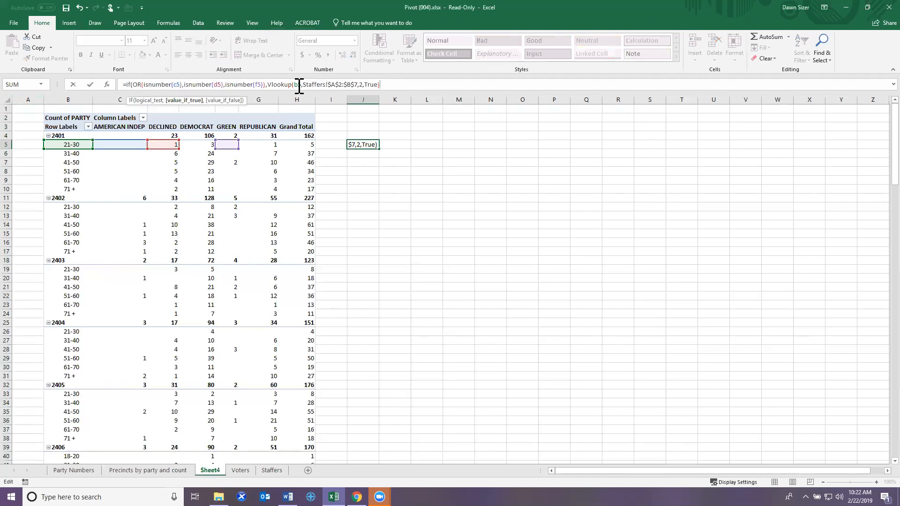
{"action": "type", "text": ","}
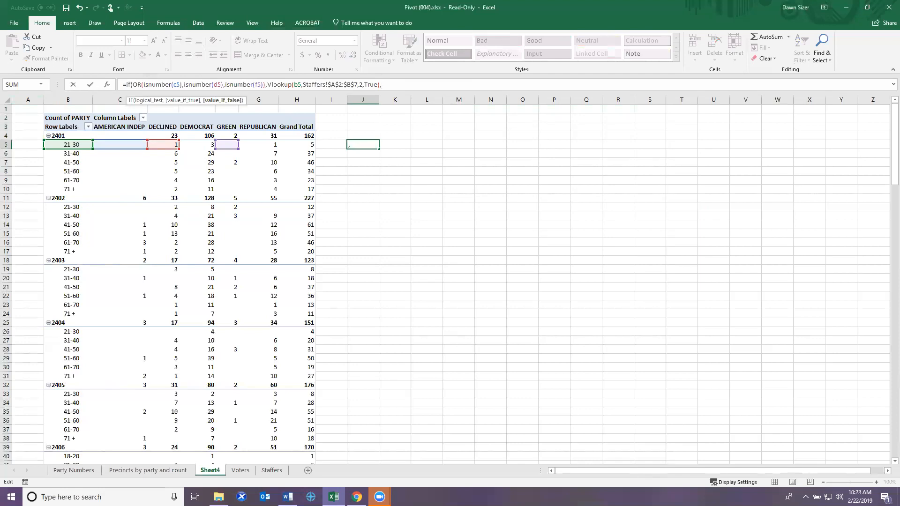
Add No Assignment as the value-if-false argument of the J5 formula.
{"action": "type", "text": "No S"}
{"action": "key", "text": "BackSpace"}
{"action": "type", "text": "A"}
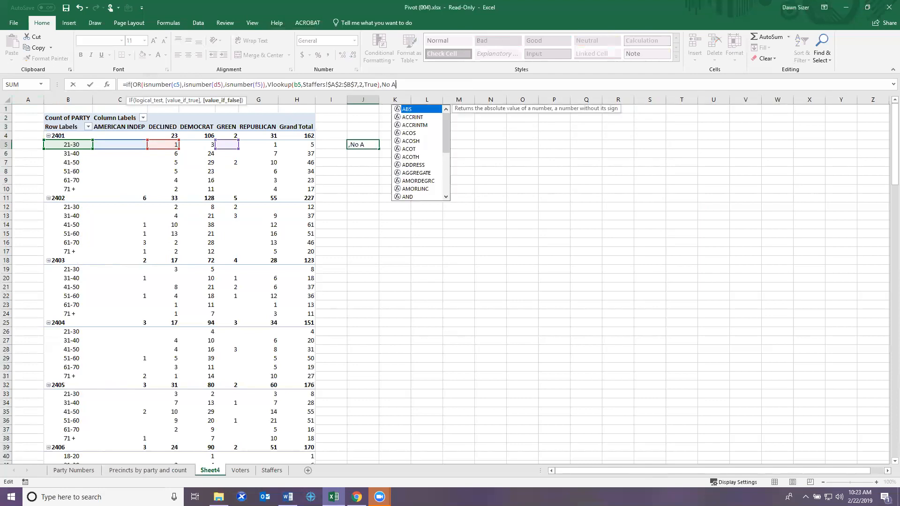
{"action": "type", "text": "ssignment"}
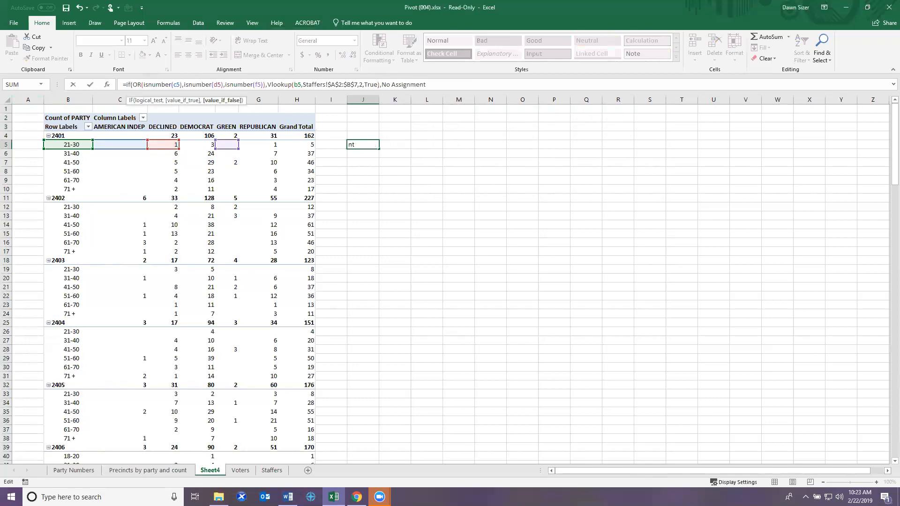
Enclose No Assignment in double quotation marks, close the IF function and enter the formula in J5.
{"action": "key", "text": "Left"}
{"action": "key", "text": "Left"}
{"action": "key", "text": "Left"}
{"action": "key", "text": "Left"}
{"action": "key", "text": "Left"}
{"action": "key", "text": "Left"}
{"action": "key", "text": "Left"}
{"action": "key", "text": "Left"}
{"action": "type", "text": "\""}
{"action": "key", "text": "End"}
{"action": "type", "text": "\")"}
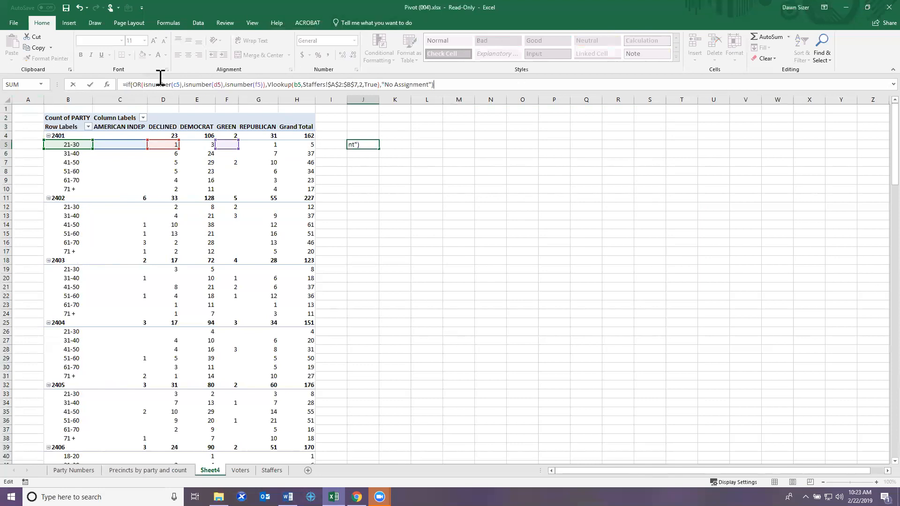
{"action": "left_click", "coordinate": [90, 85]}
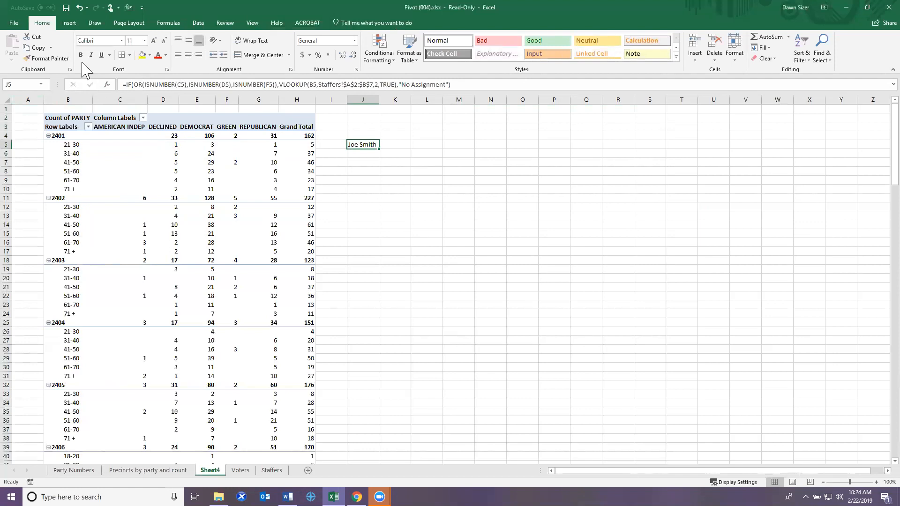
Copy the J5 formula to J6:J10 as formulas only, and autofit column J to its contents.
{"action": "right_click", "coordinate": [373, 145]}
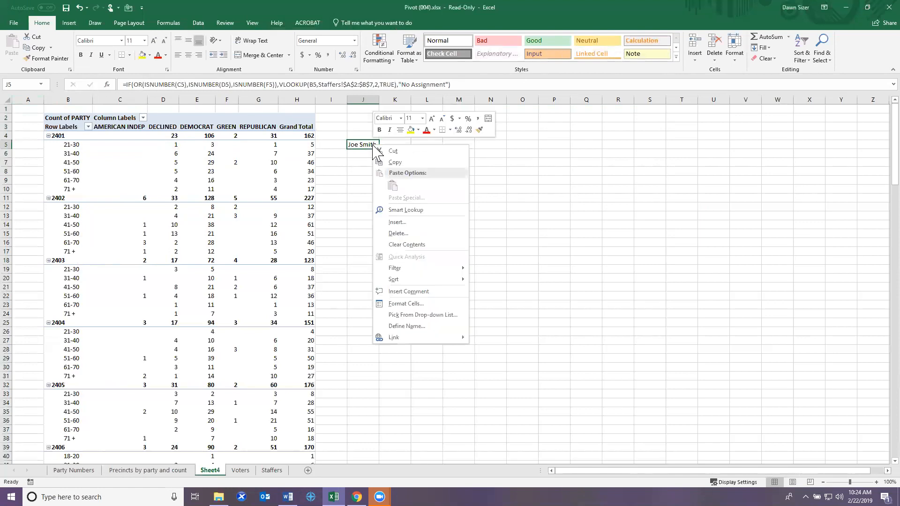
{"action": "left_click", "coordinate": [394, 163]}
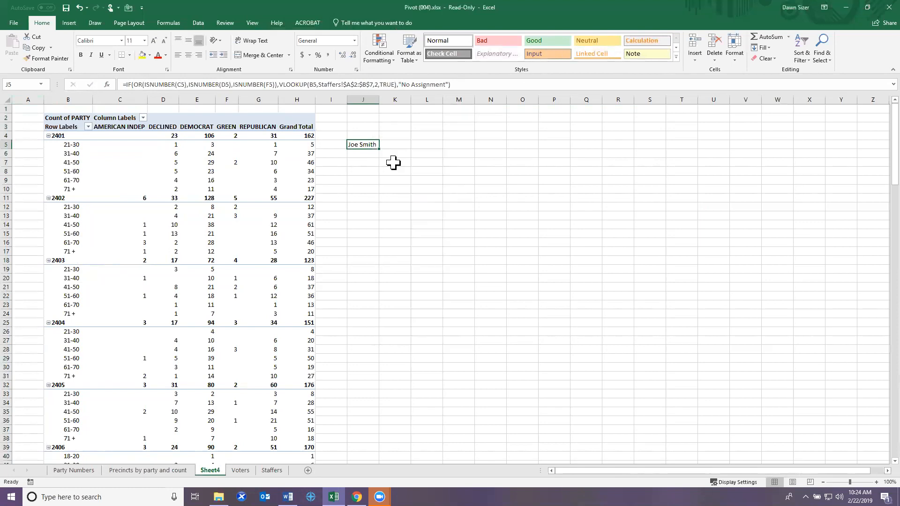
{"action": "left_click_drag", "start_coordinate": [370, 154], "coordinate": [371, 187]}
{"action": "right_click", "coordinate": [368, 179]}
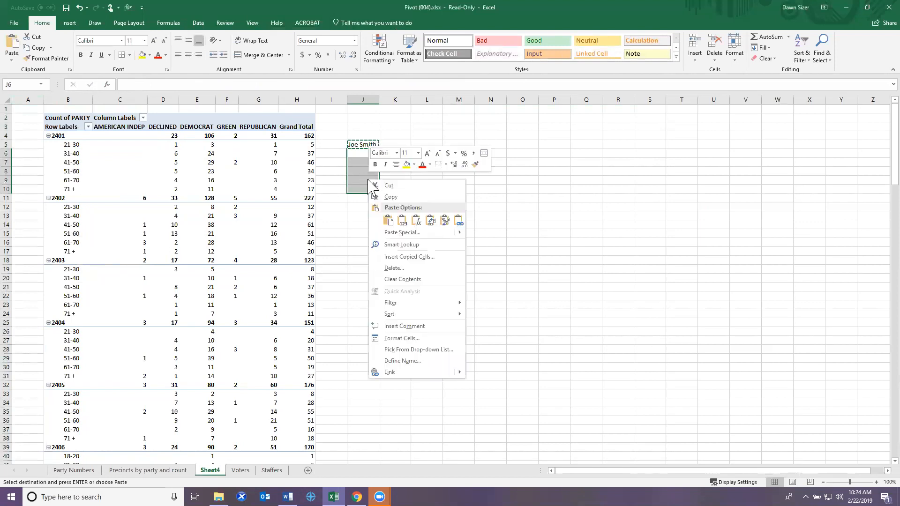
{"action": "left_click", "coordinate": [415, 221]}
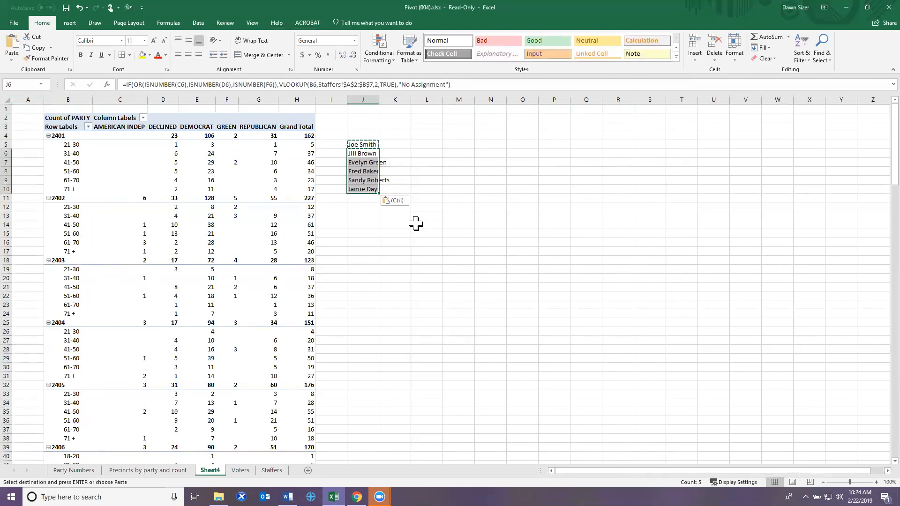
{"action": "double_click", "coordinate": [380, 101]}
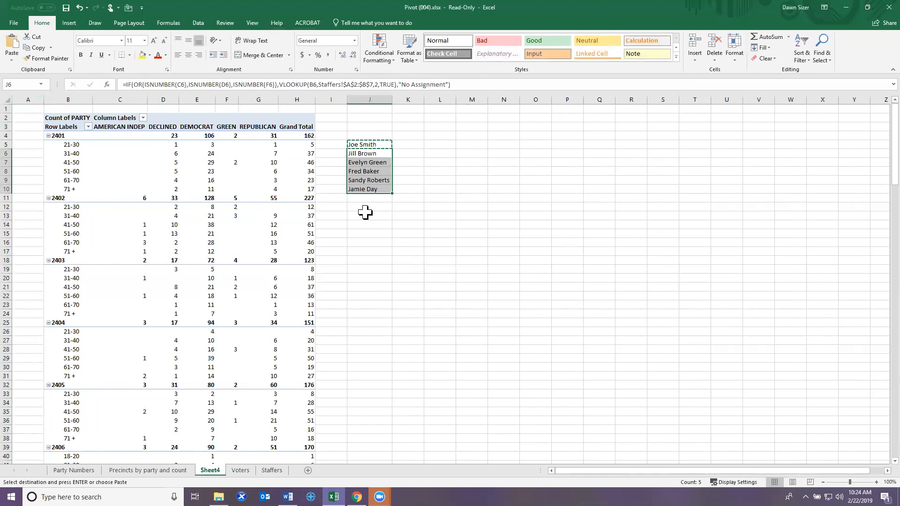
Paste the copied formula, formulas only, into J12:J17 and J19:J24 beside precincts 2402 and 2403.
{"action": "left_click_drag", "start_coordinate": [361, 206], "coordinate": [368, 247]}
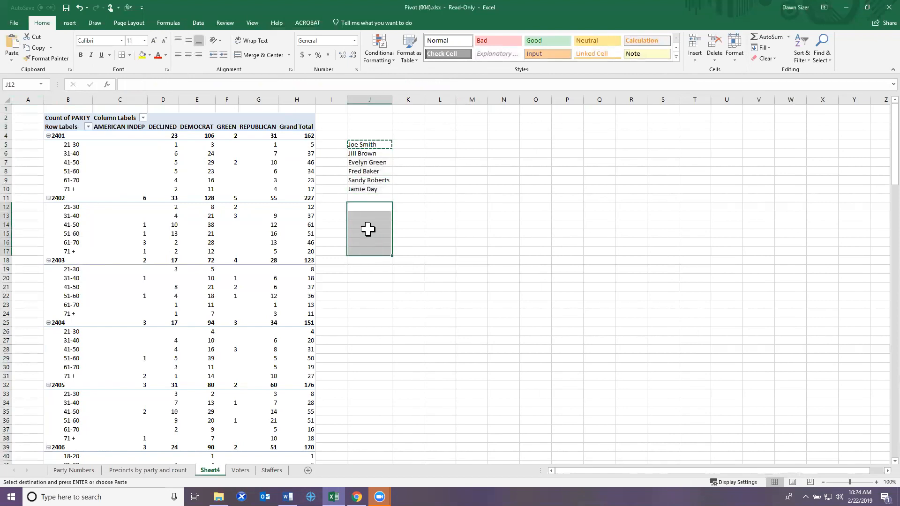
{"action": "right_click", "coordinate": [369, 231]}
{"action": "left_click", "coordinate": [416, 270]}
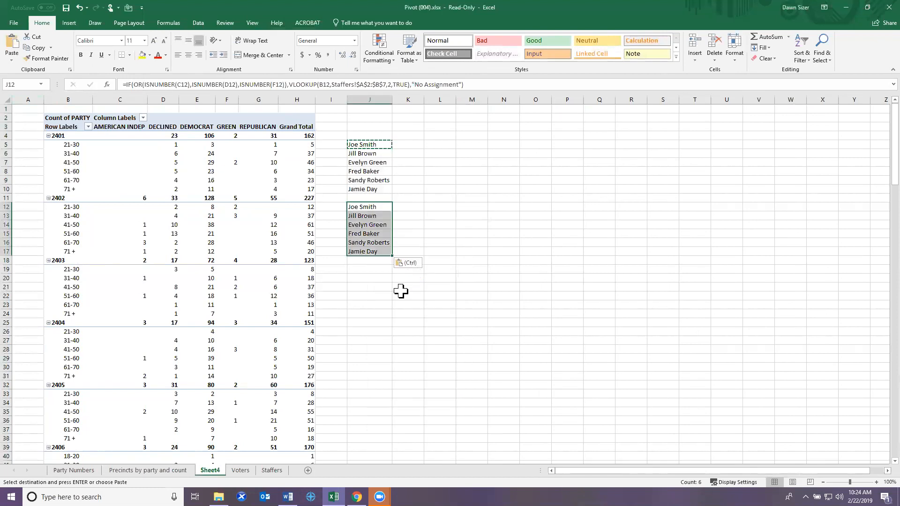
{"action": "left_click", "coordinate": [357, 271]}
{"action": "left_click_drag", "start_coordinate": [358, 270], "coordinate": [361, 311]}
{"action": "right_click", "coordinate": [365, 274]}
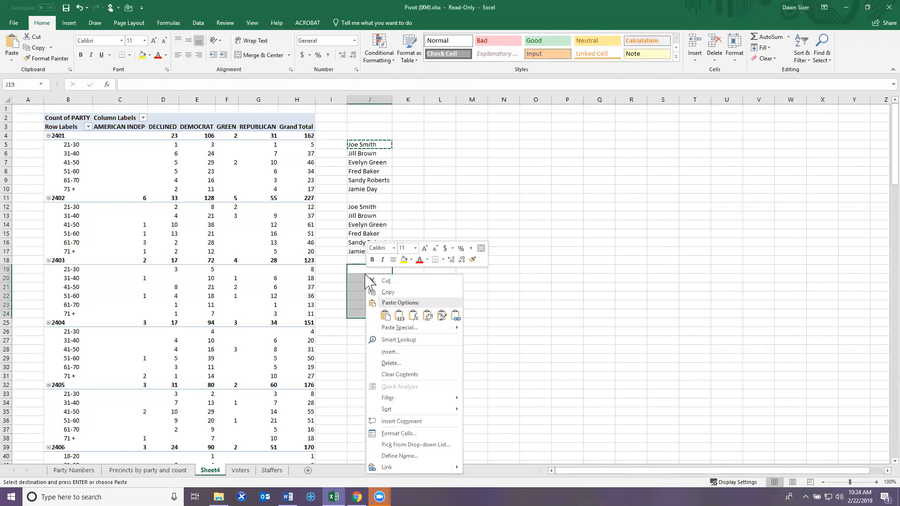
{"action": "left_click", "coordinate": [415, 315]}
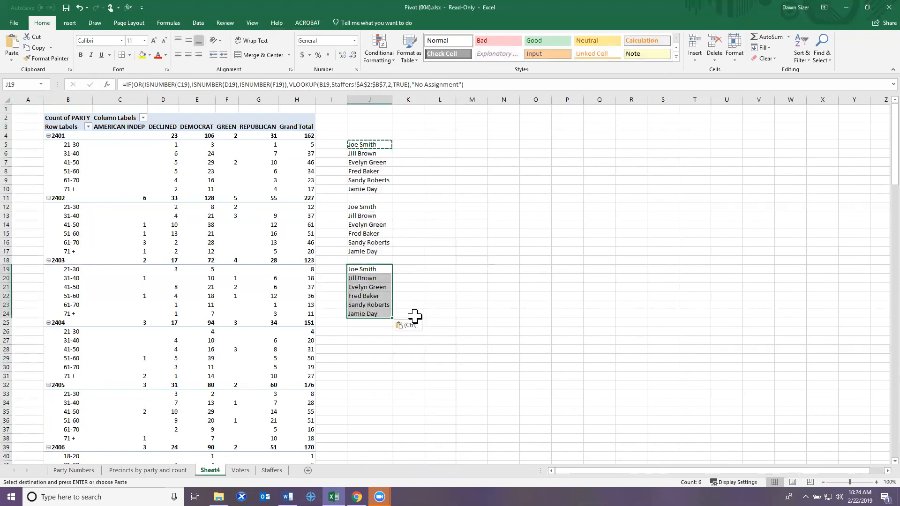
Paste the copied formula, formulas only, into J26:J31 beside the age groups of precinct 2404.
{"action": "left_click_drag", "start_coordinate": [354, 335], "coordinate": [362, 374]}
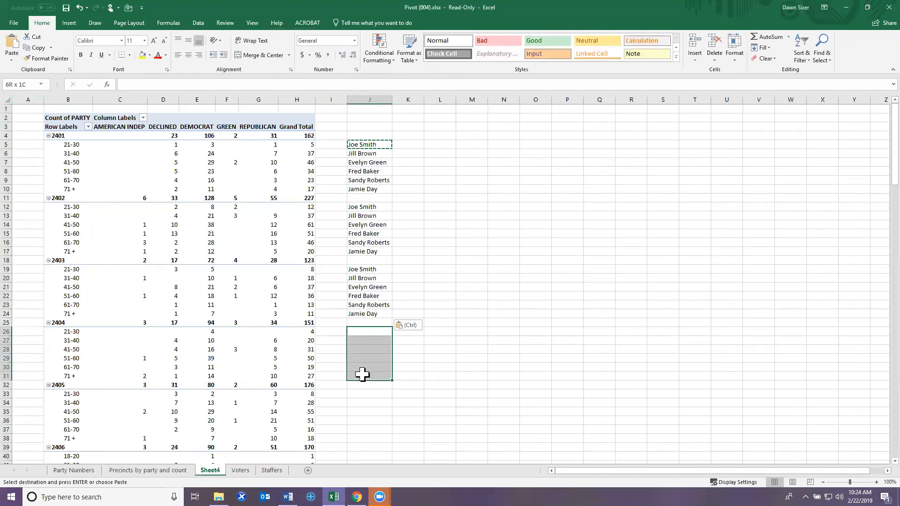
{"action": "right_click", "coordinate": [362, 362]}
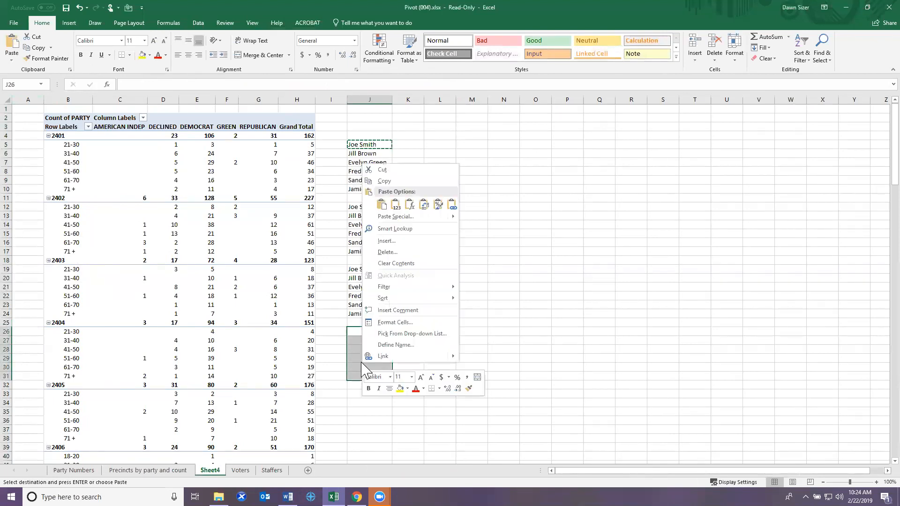
{"action": "left_click", "coordinate": [410, 204]}
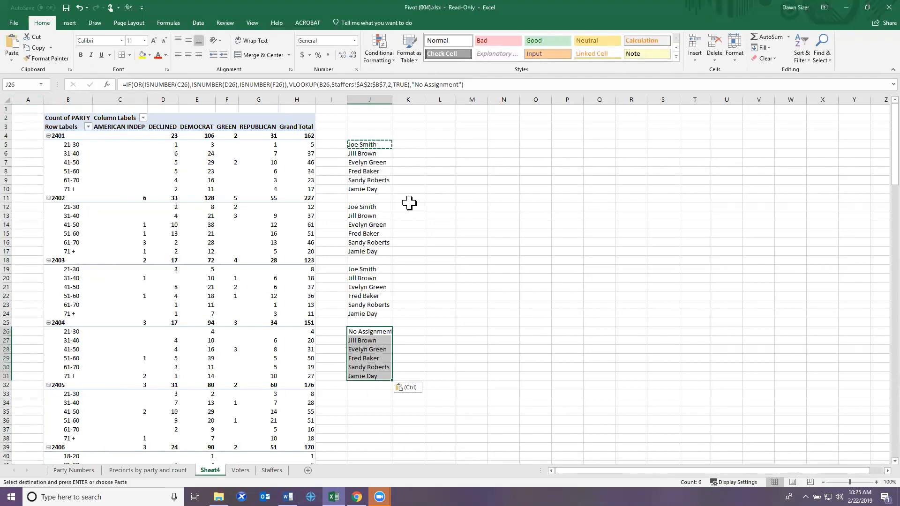